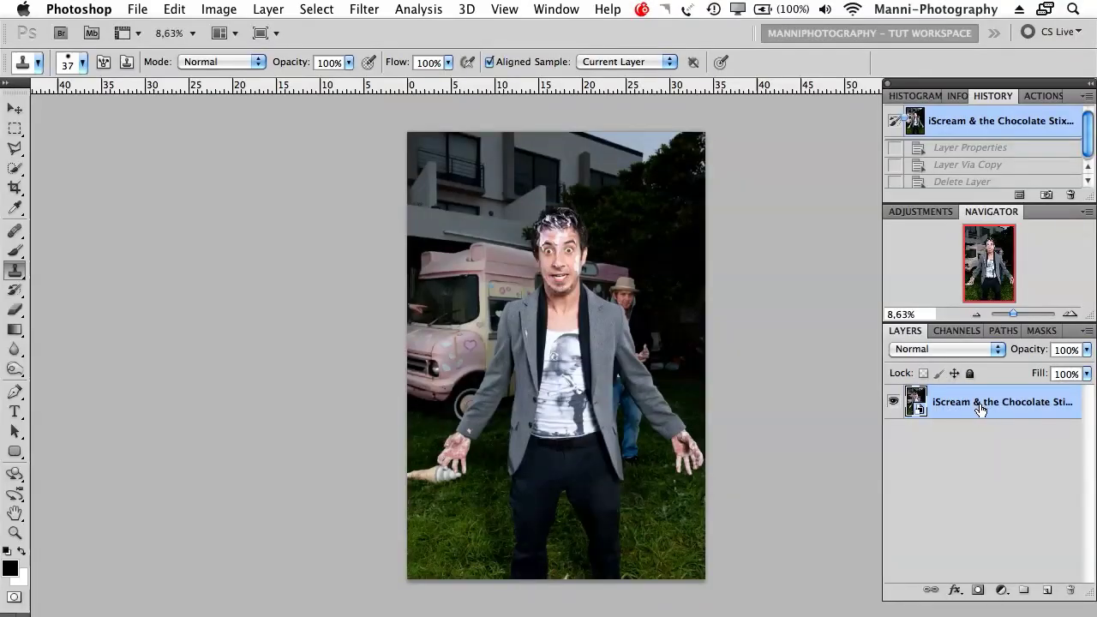
Open the Layer Style dialog's Blending Options for the photo's single layer.
{"action": "double_click", "coordinate": [986, 410]}
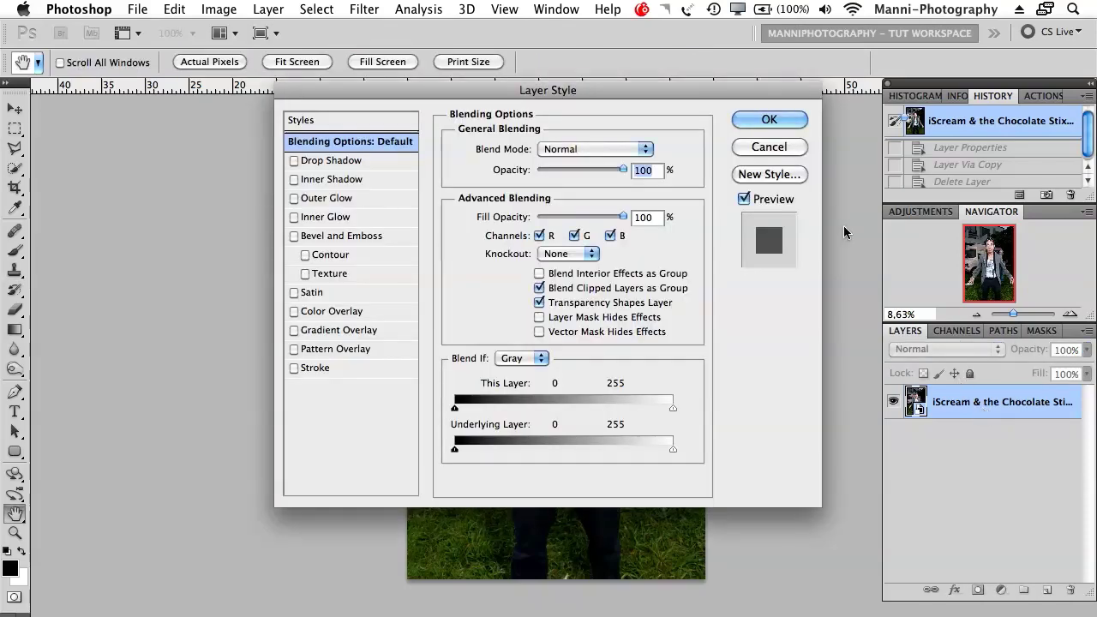
Close Layer Style and rename the photo layer to 'Original'.
{"action": "left_click", "coordinate": [794, 145]}
{"action": "double_click", "coordinate": [971, 403]}
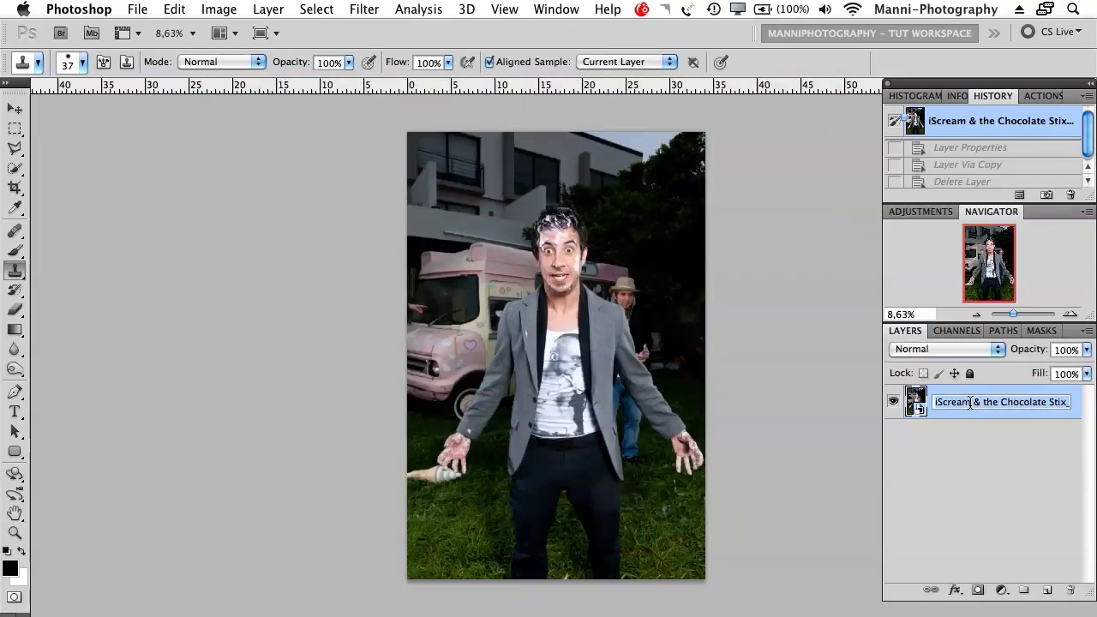
{"action": "key", "text": "BackSpace"}
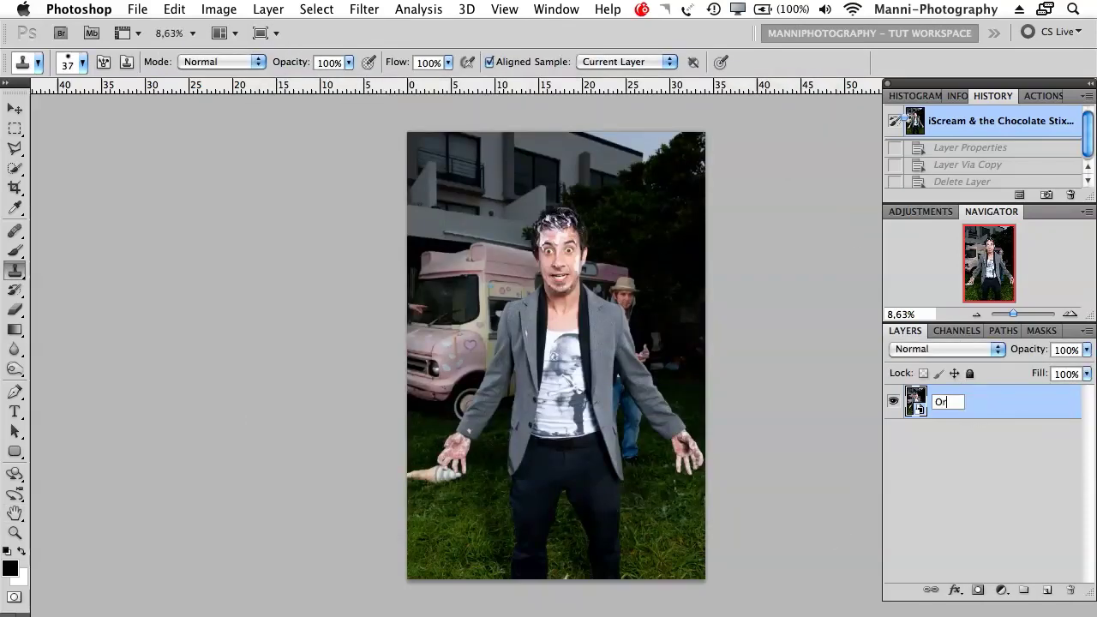
{"action": "type", "text": "Original"}
{"action": "left_click", "coordinate": [975, 503]}
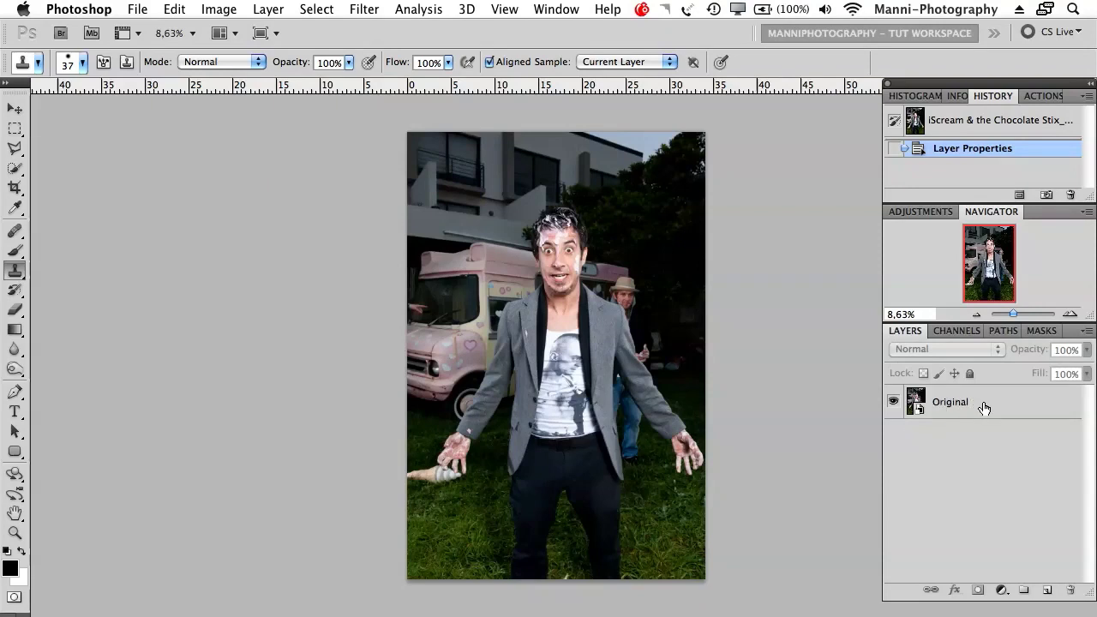
{"action": "left_click", "coordinate": [973, 402]}
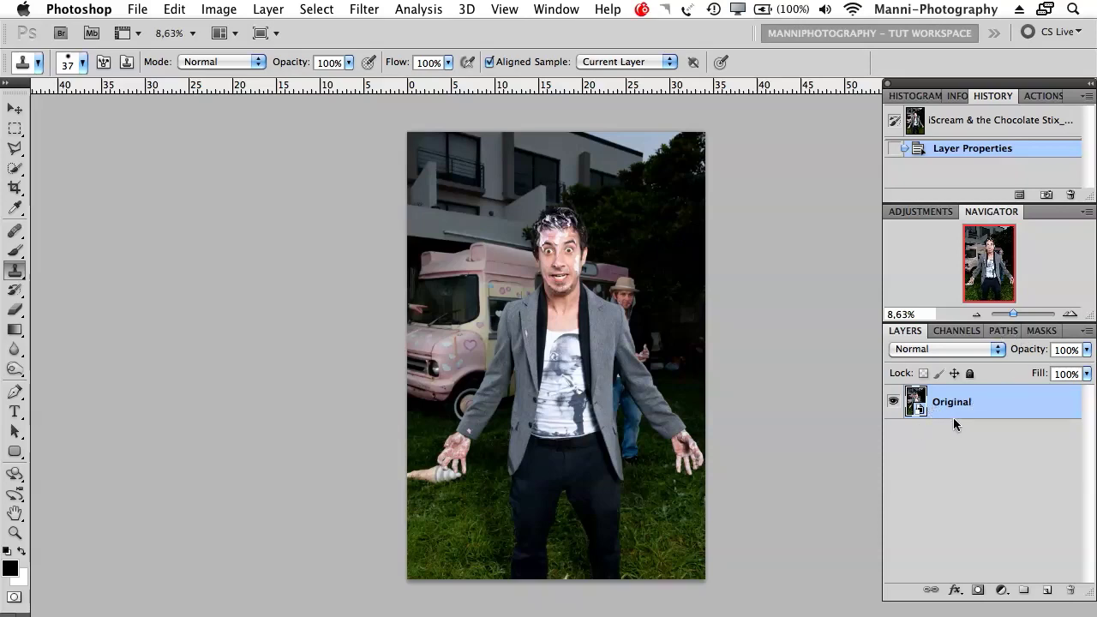
Duplicate the Original layer and name the copy 'layer1'.
{"action": "left_click_drag", "start_coordinate": [975, 416], "coordinate": [1046, 591]}
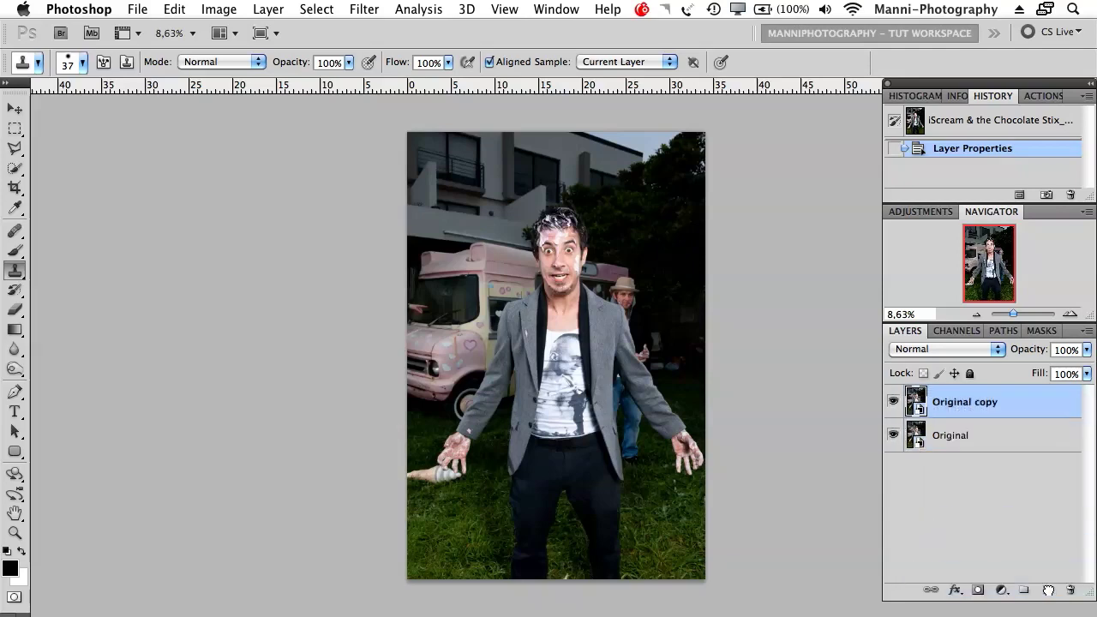
{"action": "double_click", "coordinate": [986, 403]}
{"action": "key", "text": "BackSpace"}
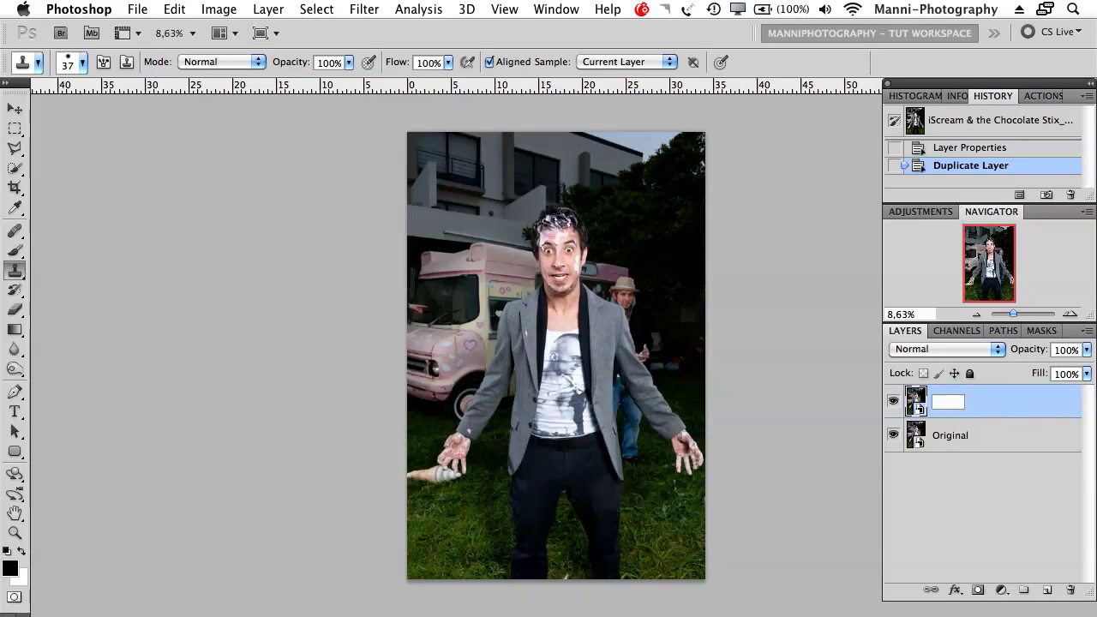
{"action": "type", "text": "layer1 -"}
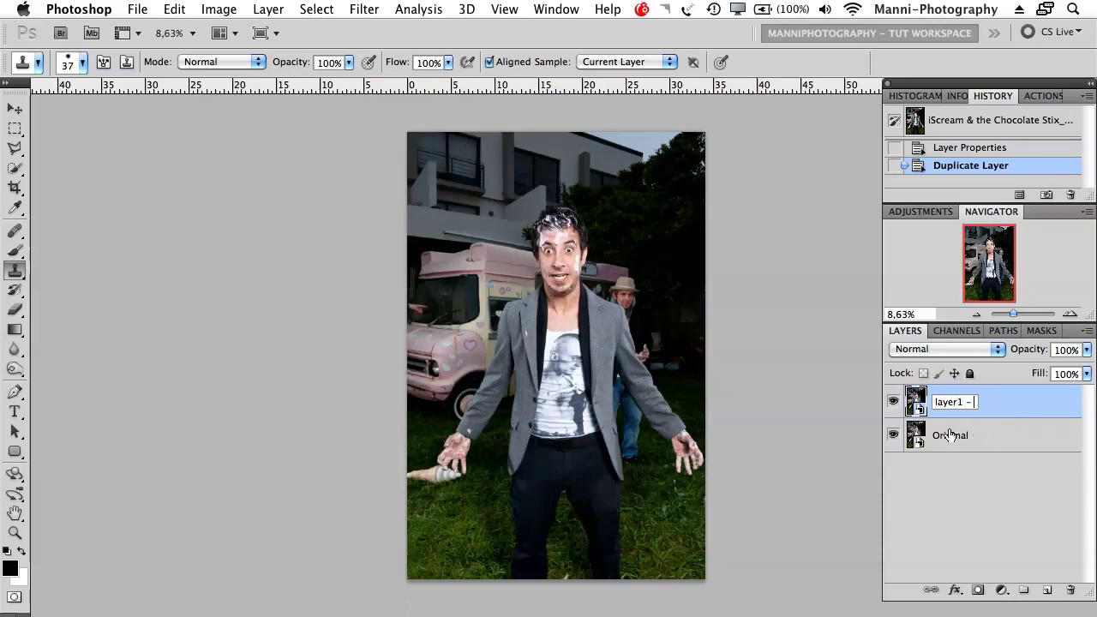
{"action": "key", "text": "BackSpace"}
{"action": "key", "text": "BackSpace"}
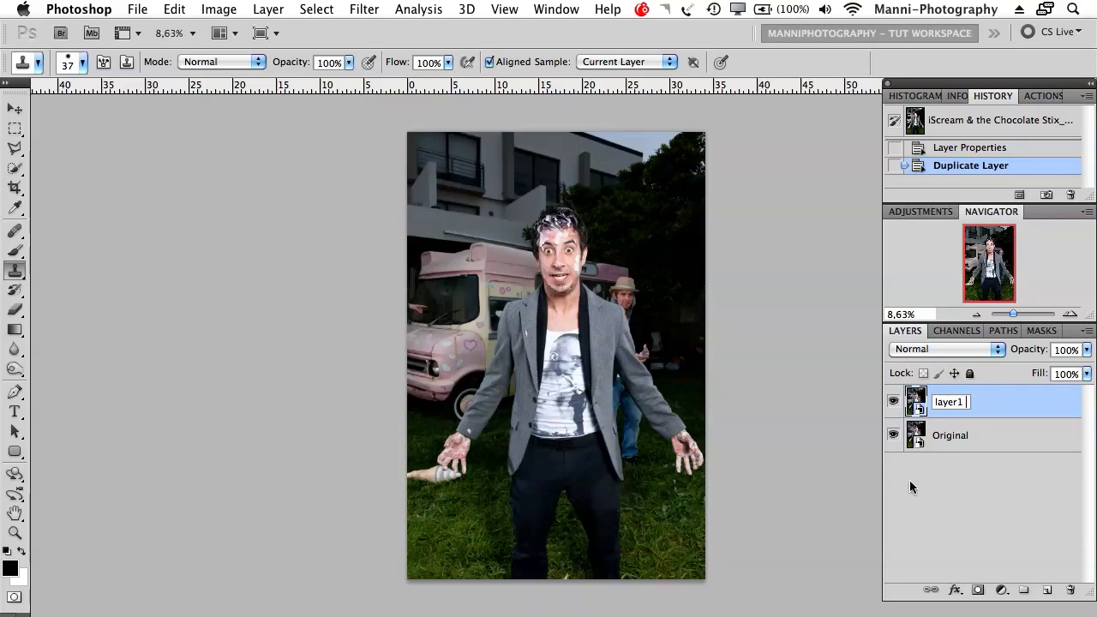
{"action": "key", "text": "Return"}
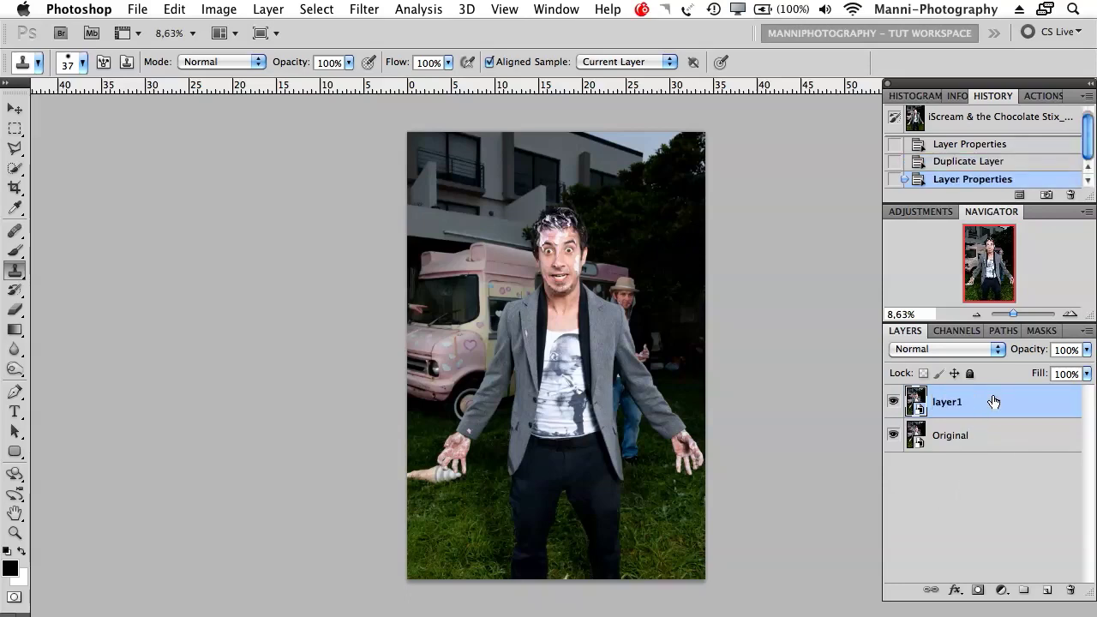
Rasterize layer1 into an ordinary pixel layer and keep it selected.
{"action": "right_click", "coordinate": [962, 405]}
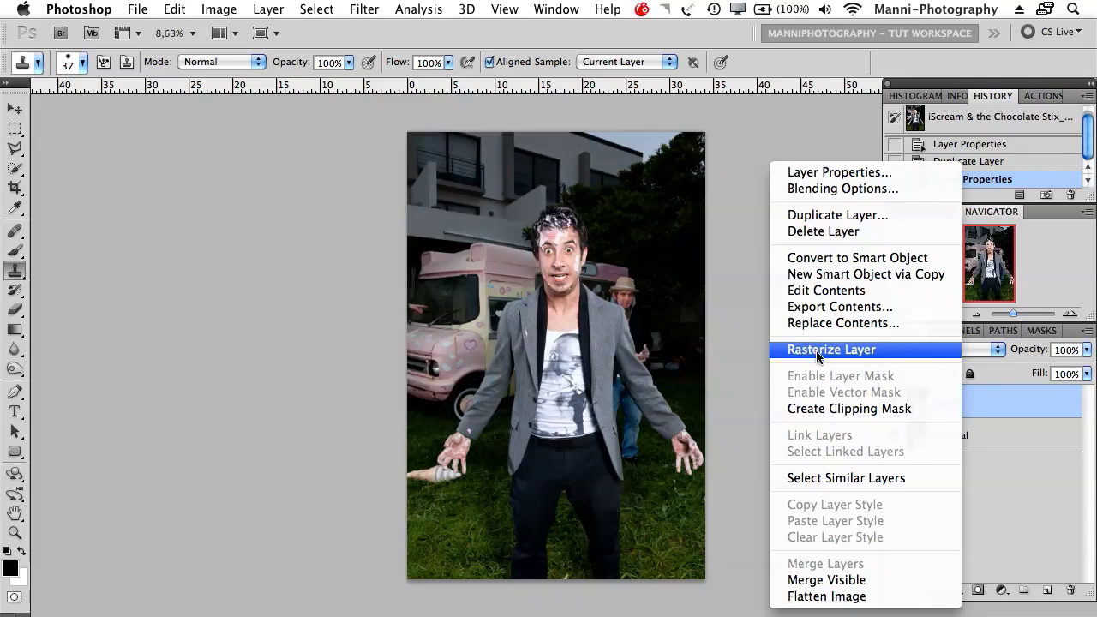
{"action": "left_click", "coordinate": [807, 354]}
{"action": "left_click", "coordinate": [1001, 444]}
{"action": "left_click", "coordinate": [990, 408]}
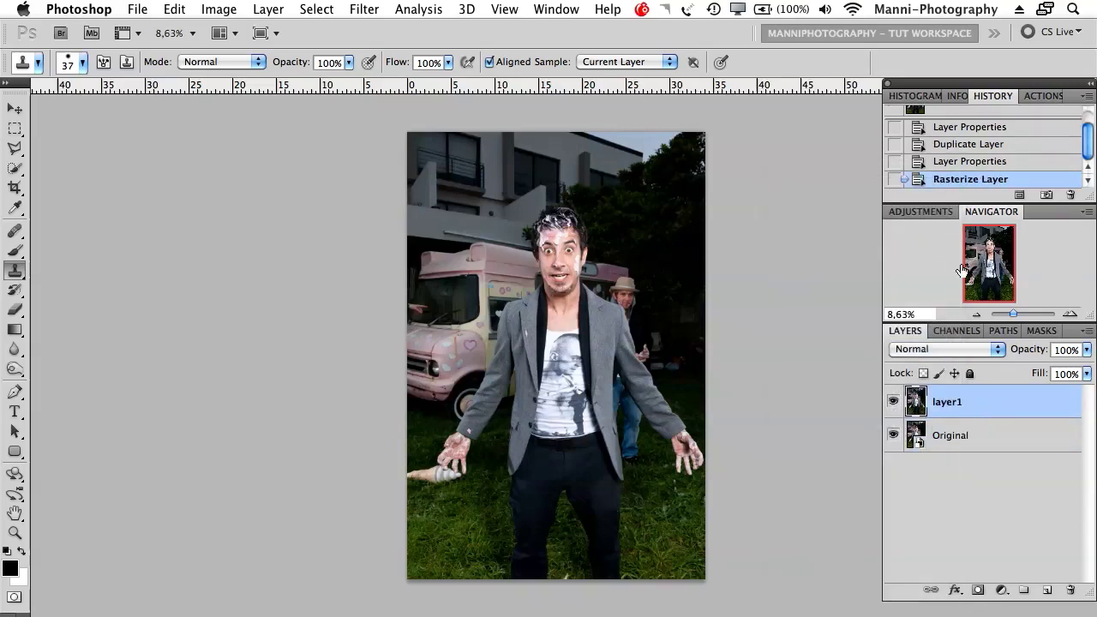
Zoom to about 58% and pan to the fallen cone beside the hand.
{"action": "left_click_drag", "start_coordinate": [1016, 312], "coordinate": [1020, 313]}
{"action": "left_click", "coordinate": [983, 281]}
{"action": "left_click_drag", "start_coordinate": [984, 282], "coordinate": [982, 288]}
{"action": "mouse_move", "coordinate": [455, 366]}
{"action": "left_mouse_down"}
{"action": "mouse_move", "coordinate": [423, 275]}
{"action": "mouse_move", "coordinate": [474, 199]}
{"action": "left_mouse_up"}
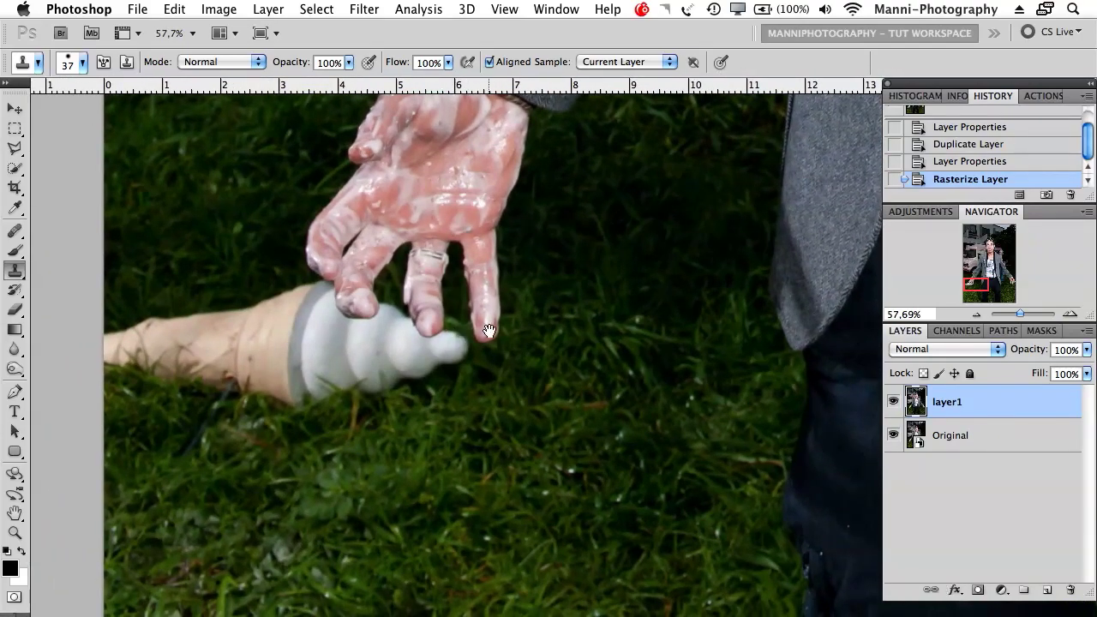
{"action": "mouse_move", "coordinate": [509, 277]}
{"action": "left_mouse_down"}
{"action": "mouse_move", "coordinate": [552, 230]}
{"action": "mouse_move", "coordinate": [496, 305]}
{"action": "mouse_move", "coordinate": [447, 284]}
{"action": "mouse_move", "coordinate": [440, 299]}
{"action": "left_mouse_up"}
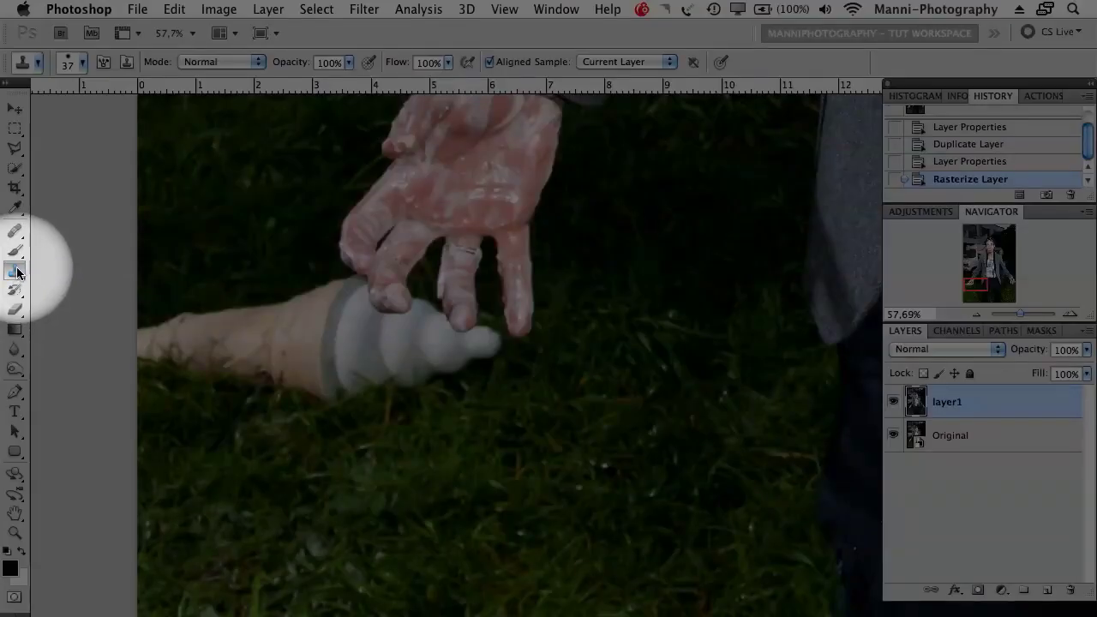
Choose the Clone Stamp tool with a 41 px brush at 20% hardness.
{"action": "left_click", "coordinate": [17, 272]}
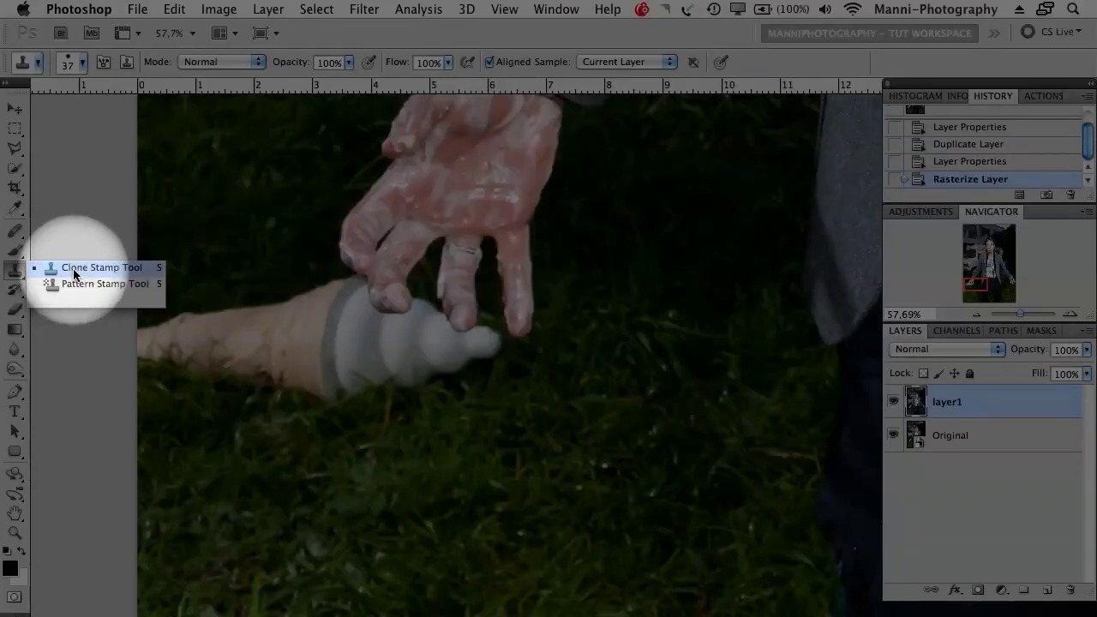
{"action": "left_click", "coordinate": [69, 266]}
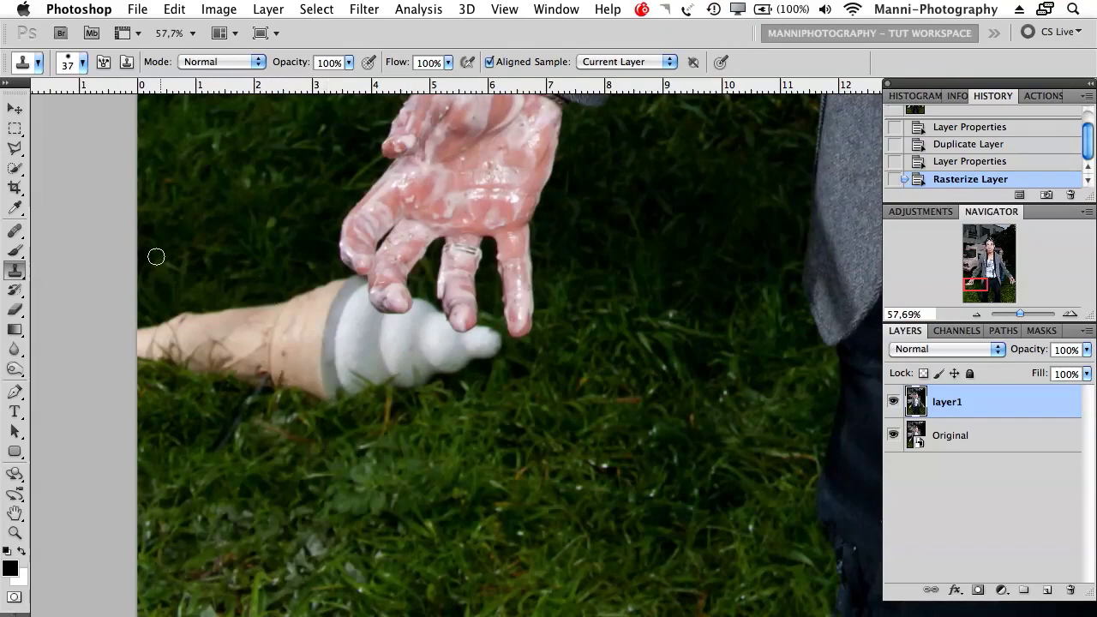
{"action": "left_click", "coordinate": [83, 61]}
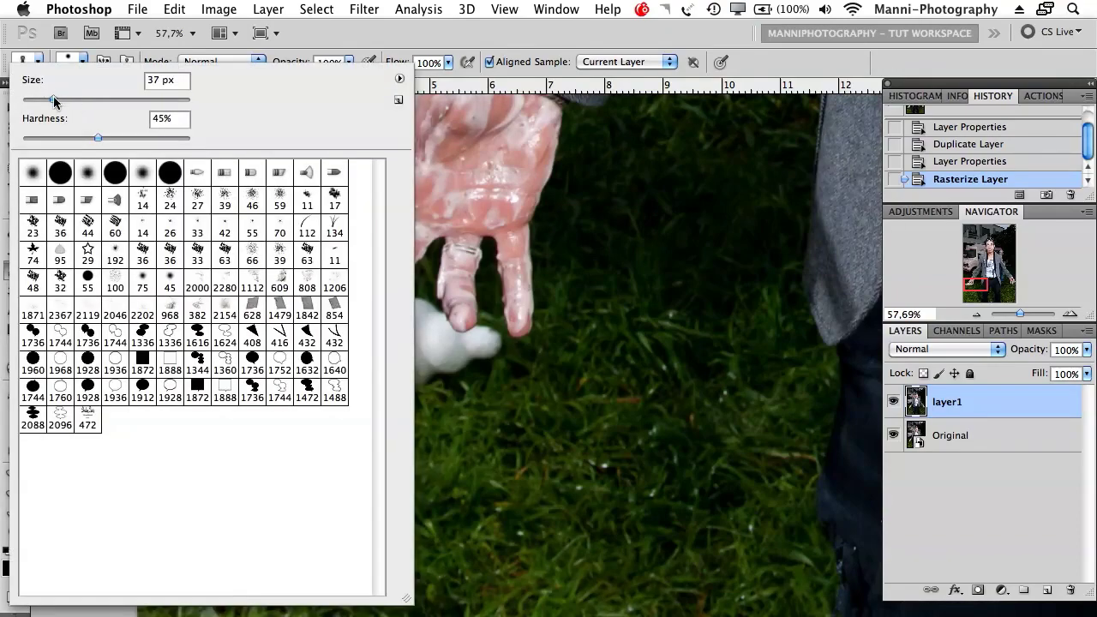
{"action": "mouse_move", "coordinate": [54, 100]}
{"action": "left_mouse_down"}
{"action": "mouse_move", "coordinate": [75, 103]}
{"action": "mouse_move", "coordinate": [47, 100]}
{"action": "left_mouse_up"}
{"action": "left_click_drag", "start_coordinate": [99, 137], "coordinate": [55, 145]}
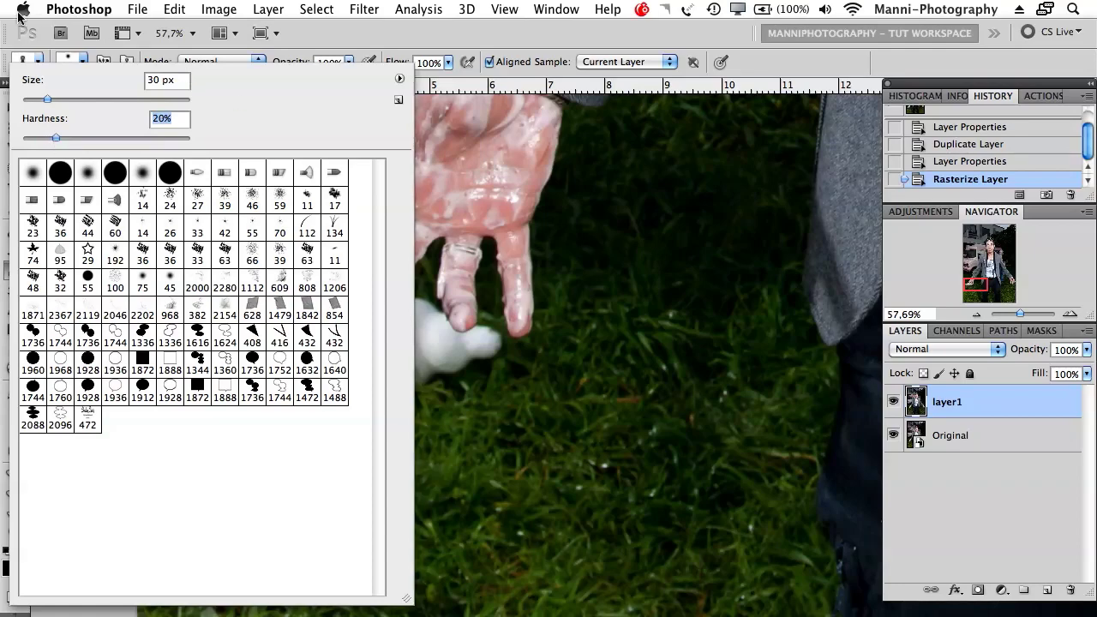
{"action": "left_click_drag", "start_coordinate": [47, 100], "coordinate": [58, 99]}
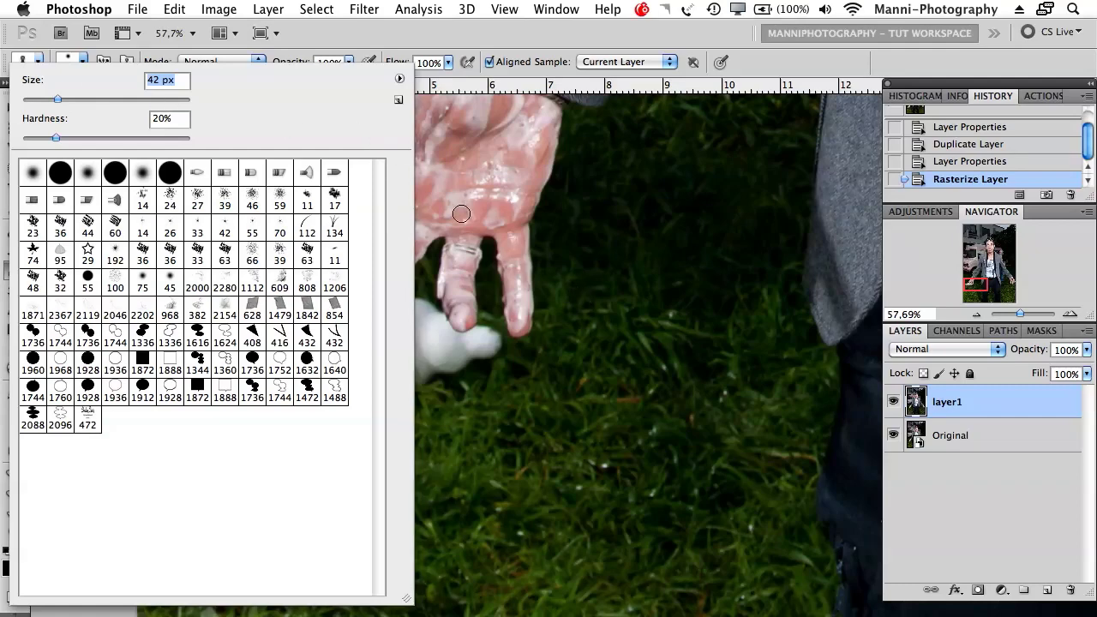
{"action": "left_click_drag", "start_coordinate": [66, 99], "coordinate": [182, 100]}
{"action": "left_click_drag", "start_coordinate": [182, 100], "coordinate": [57, 101]}
{"action": "left_click", "coordinate": [649, 300]}
{"action": "key", "text": "Return"}
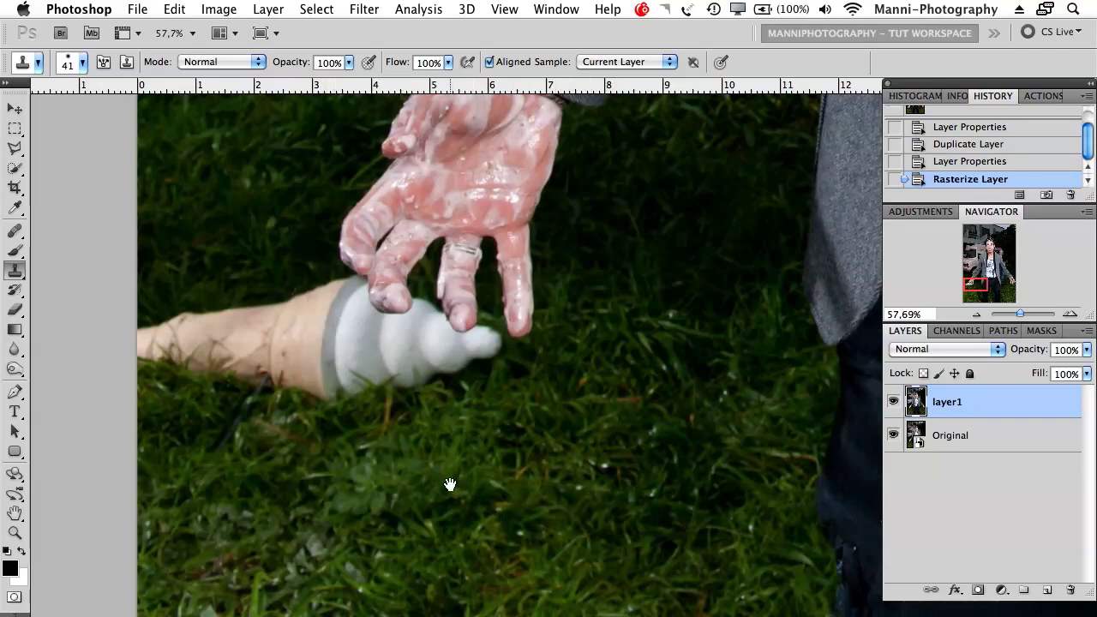
{"action": "left_click_drag", "start_coordinate": [450, 485], "coordinate": [467, 345]}
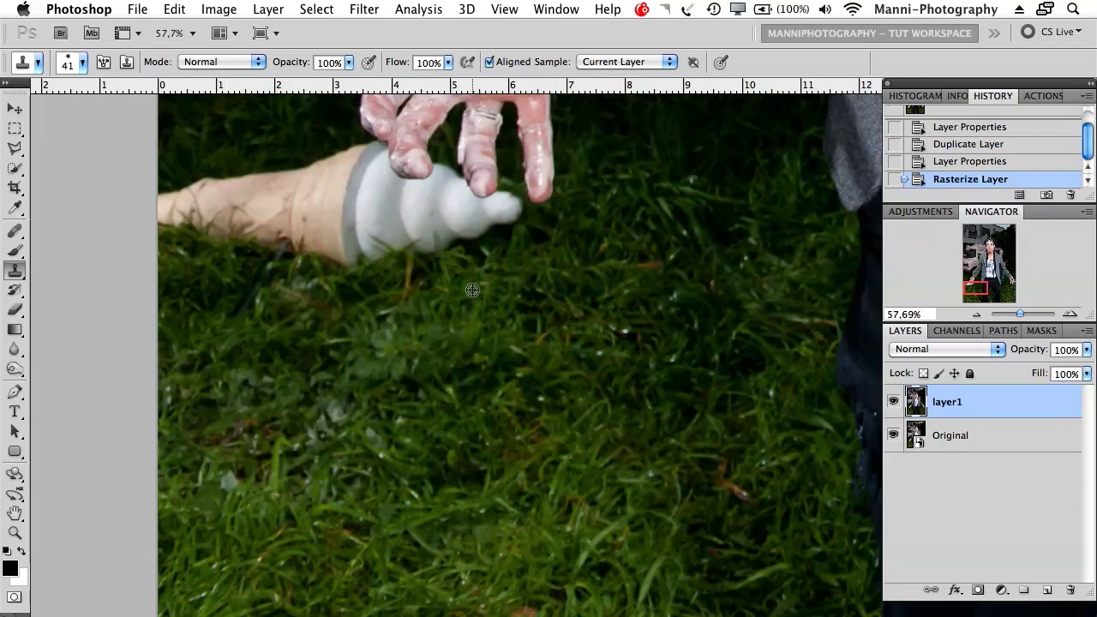
{"action": "left_click_drag", "start_coordinate": [547, 334], "coordinate": [440, 391]}
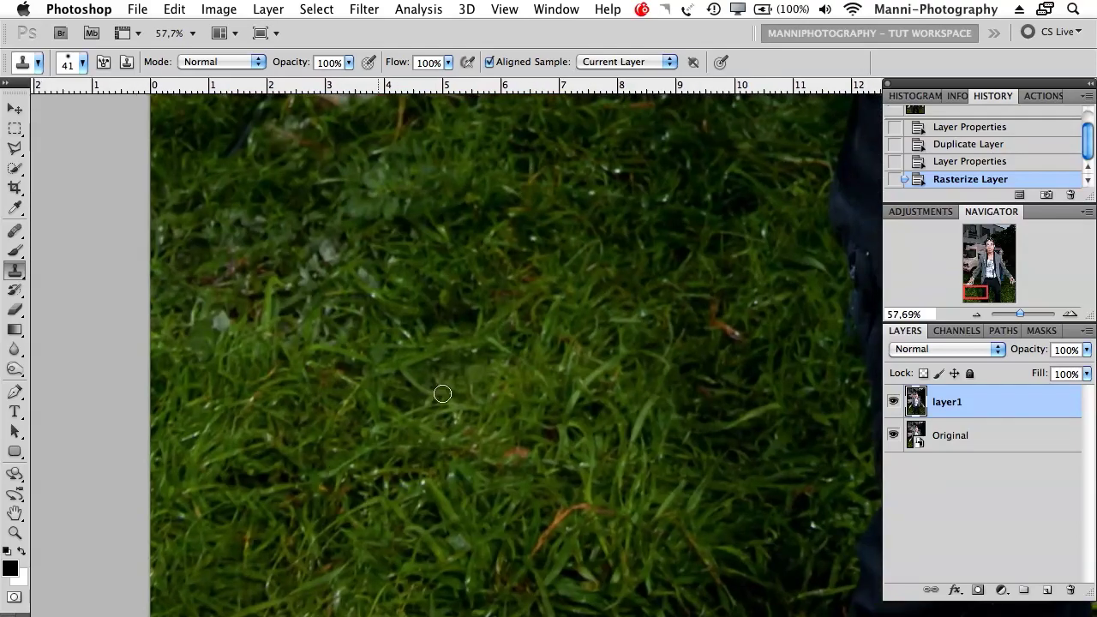
{"action": "left_click_drag", "start_coordinate": [491, 327], "coordinate": [486, 396]}
{"action": "left_click_drag", "start_coordinate": [462, 301], "coordinate": [458, 320]}
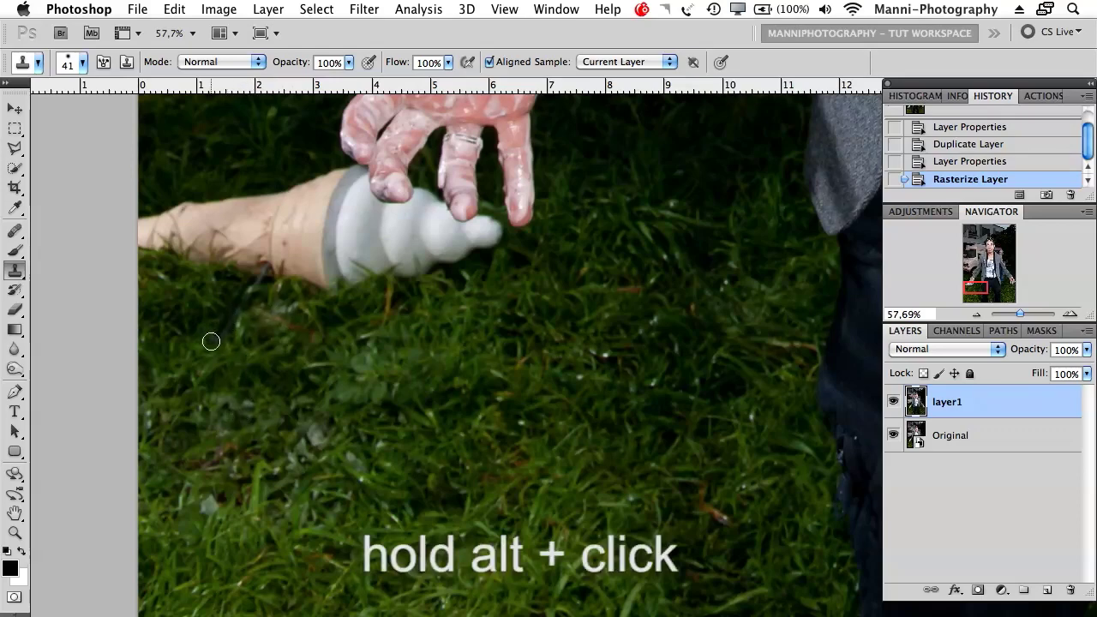
{"action": "mouse_move", "coordinate": [211, 340]}
{"action": "left_mouse_down"}
{"action": "mouse_move", "coordinate": [264, 274]}
{"action": "mouse_move", "coordinate": [344, 284]}
{"action": "mouse_move", "coordinate": [418, 274]}
{"action": "mouse_move", "coordinate": [490, 240]}
{"action": "mouse_move", "coordinate": [332, 230]}
{"action": "mouse_move", "coordinate": [346, 216]}
{"action": "mouse_move", "coordinate": [274, 247]}
{"action": "mouse_move", "coordinate": [348, 242]}
{"action": "mouse_move", "coordinate": [347, 267]}
{"action": "mouse_move", "coordinate": [428, 255]}
{"action": "mouse_move", "coordinate": [343, 247]}
{"action": "mouse_move", "coordinate": [390, 253]}
{"action": "mouse_move", "coordinate": [339, 234]}
{"action": "mouse_move", "coordinate": [411, 234]}
{"action": "mouse_move", "coordinate": [287, 247]}
{"action": "mouse_move", "coordinate": [300, 265]}
{"action": "mouse_move", "coordinate": [337, 256]}
{"action": "left_mouse_up"}
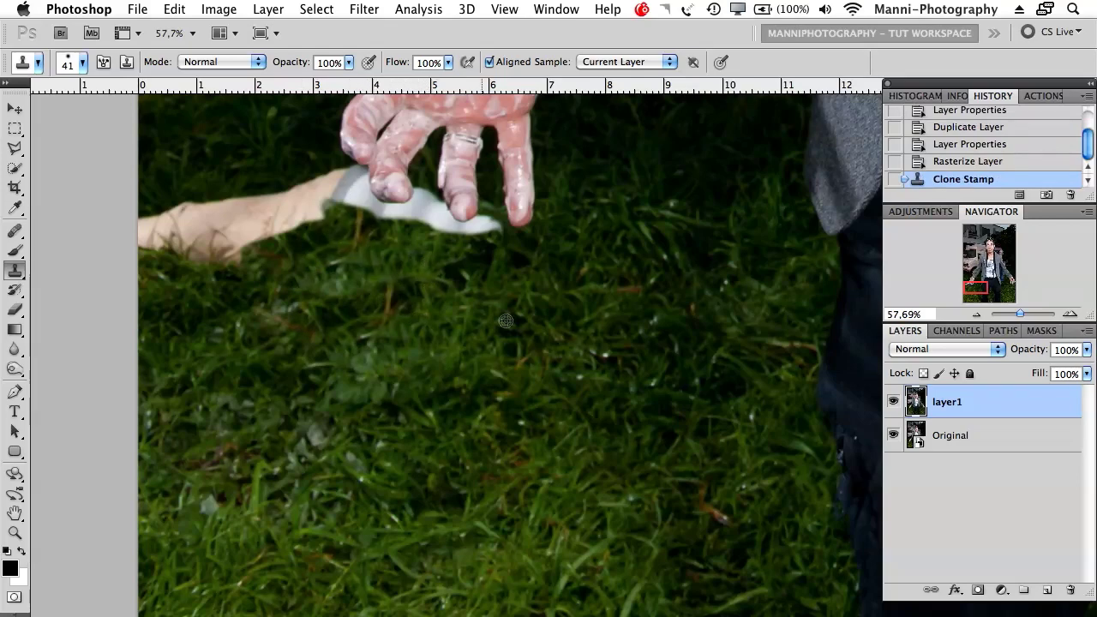
Clone nearby grass over the cone and its tip, thinning the white drip's left end.
{"action": "mouse_move", "coordinate": [360, 215]}
{"action": "left_mouse_down"}
{"action": "mouse_move", "coordinate": [429, 214]}
{"action": "mouse_move", "coordinate": [442, 230]}
{"action": "mouse_move", "coordinate": [430, 220]}
{"action": "mouse_move", "coordinate": [497, 236]}
{"action": "mouse_move", "coordinate": [492, 217]}
{"action": "mouse_move", "coordinate": [495, 237]}
{"action": "mouse_move", "coordinate": [441, 281]}
{"action": "left_mouse_up"}
{"action": "left_click", "coordinate": [509, 272], "text": "alt"}
{"action": "mouse_move", "coordinate": [343, 206]}
{"action": "left_mouse_down"}
{"action": "mouse_move", "coordinate": [336, 175]}
{"action": "mouse_move", "coordinate": [354, 210]}
{"action": "mouse_move", "coordinate": [337, 175]}
{"action": "mouse_move", "coordinate": [309, 191]}
{"action": "mouse_move", "coordinate": [325, 198]}
{"action": "mouse_move", "coordinate": [316, 224]}
{"action": "mouse_move", "coordinate": [191, 268]}
{"action": "mouse_move", "coordinate": [168, 258]}
{"action": "mouse_move", "coordinate": [226, 246]}
{"action": "mouse_move", "coordinate": [287, 211]}
{"action": "mouse_move", "coordinate": [233, 248]}
{"action": "mouse_move", "coordinate": [216, 250]}
{"action": "mouse_move", "coordinate": [318, 201]}
{"action": "mouse_move", "coordinate": [283, 193]}
{"action": "mouse_move", "coordinate": [267, 217]}
{"action": "mouse_move", "coordinate": [276, 196]}
{"action": "mouse_move", "coordinate": [247, 212]}
{"action": "left_mouse_up"}
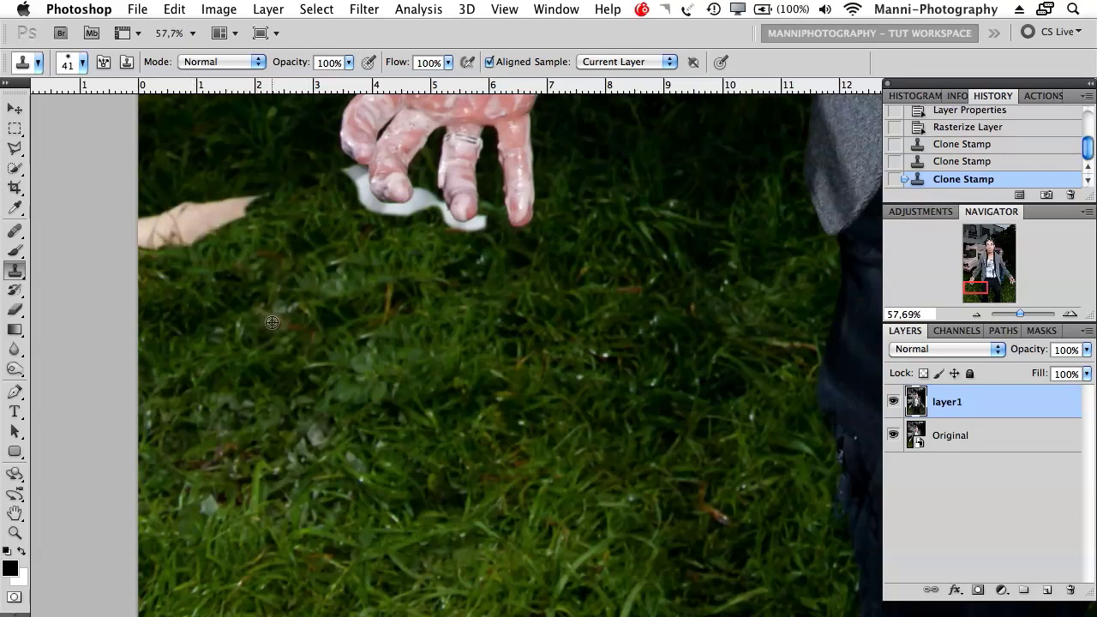
{"action": "mouse_move", "coordinate": [214, 247]}
{"action": "left_mouse_down"}
{"action": "mouse_move", "coordinate": [135, 239]}
{"action": "mouse_move", "coordinate": [224, 217]}
{"action": "mouse_move", "coordinate": [213, 225]}
{"action": "mouse_move", "coordinate": [271, 191]}
{"action": "mouse_move", "coordinate": [134, 223]}
{"action": "mouse_move", "coordinate": [159, 228]}
{"action": "mouse_move", "coordinate": [253, 198]}
{"action": "mouse_move", "coordinate": [150, 221]}
{"action": "mouse_move", "coordinate": [227, 210]}
{"action": "mouse_move", "coordinate": [195, 225]}
{"action": "mouse_move", "coordinate": [169, 214]}
{"action": "left_mouse_up"}
{"action": "left_click_drag", "start_coordinate": [314, 296], "coordinate": [331, 372]}
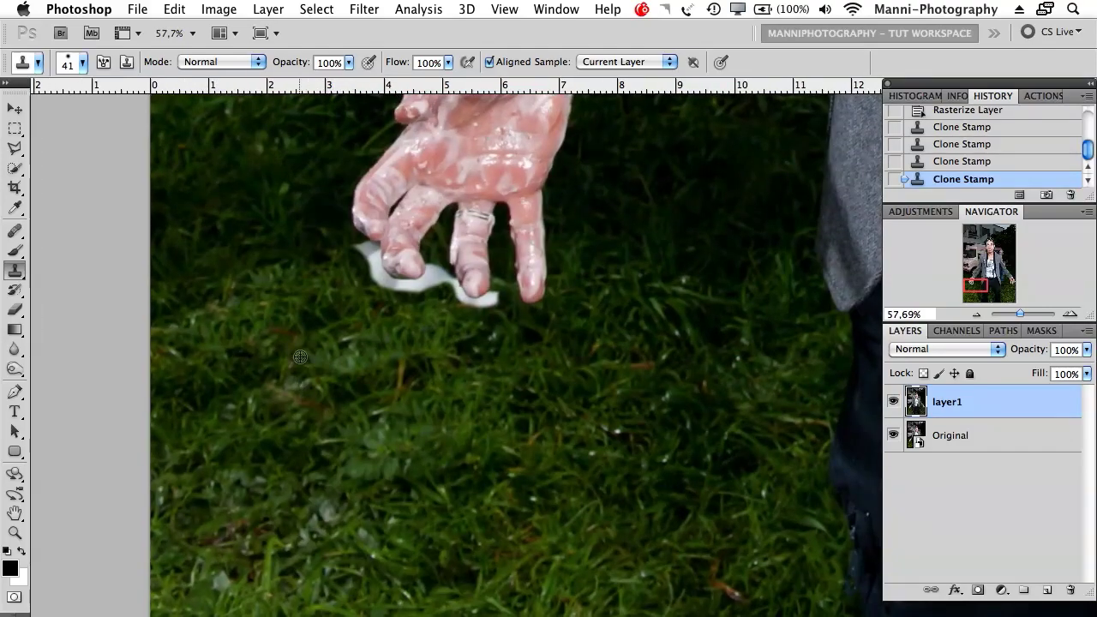
{"action": "mouse_move", "coordinate": [268, 248]}
{"action": "left_mouse_down"}
{"action": "mouse_move", "coordinate": [252, 269]}
{"action": "mouse_move", "coordinate": [203, 274]}
{"action": "mouse_move", "coordinate": [289, 269]}
{"action": "mouse_move", "coordinate": [278, 257]}
{"action": "left_mouse_up"}
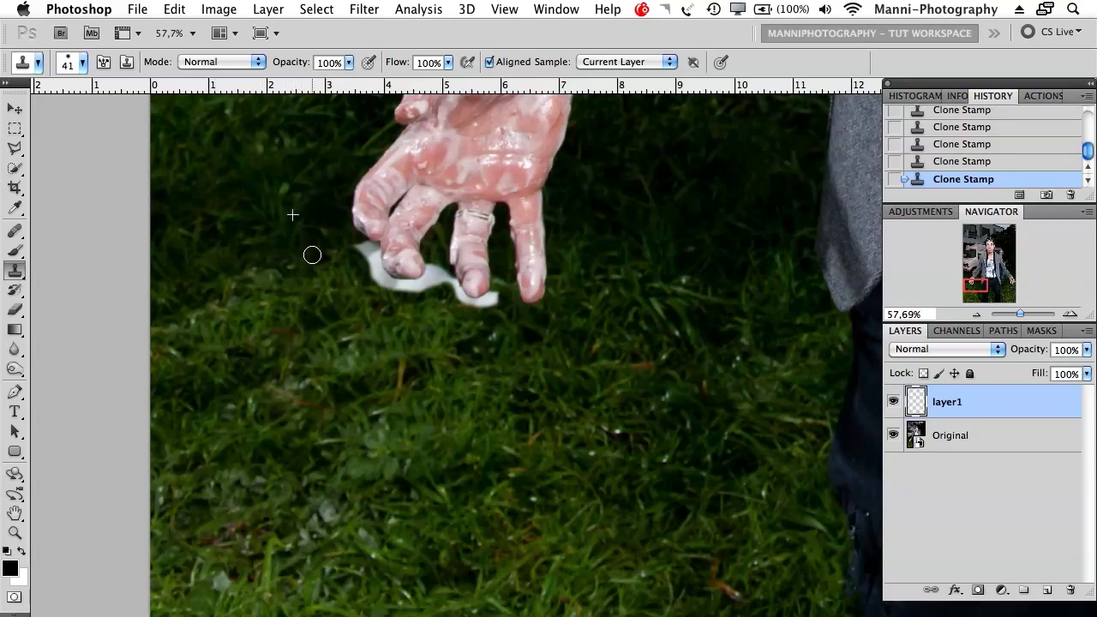
Zoom to about 135% and clone over the dark smudge on the pinky tip.
{"action": "scroll", "coordinate": [372, 382], "scroll_direction": "up", "scroll_amount": 3}
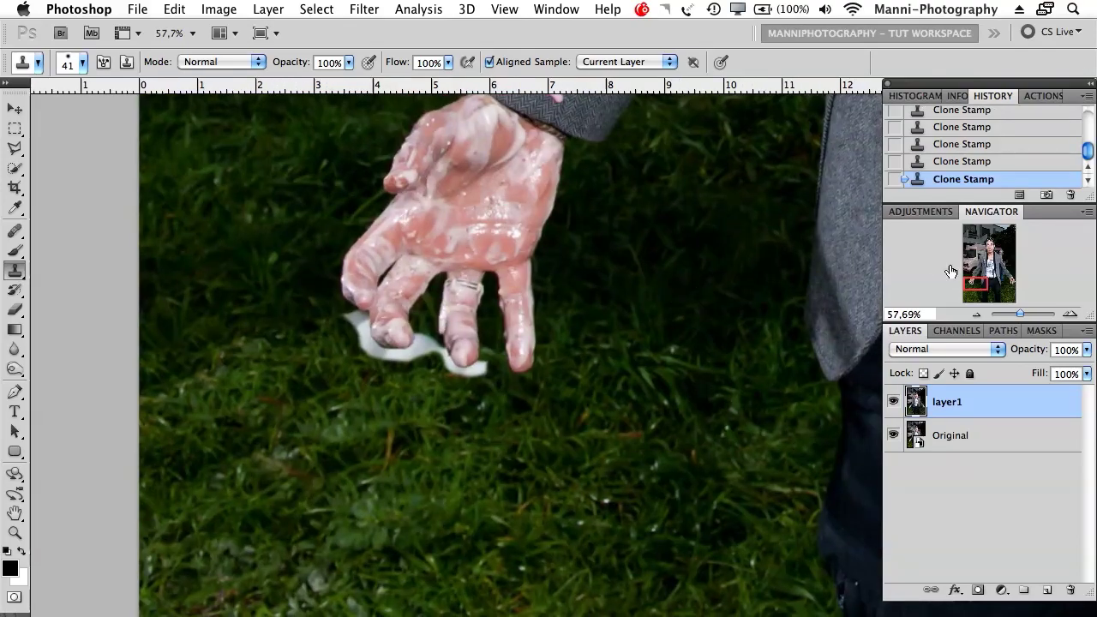
{"action": "left_click_drag", "start_coordinate": [1021, 315], "coordinate": [1025, 314]}
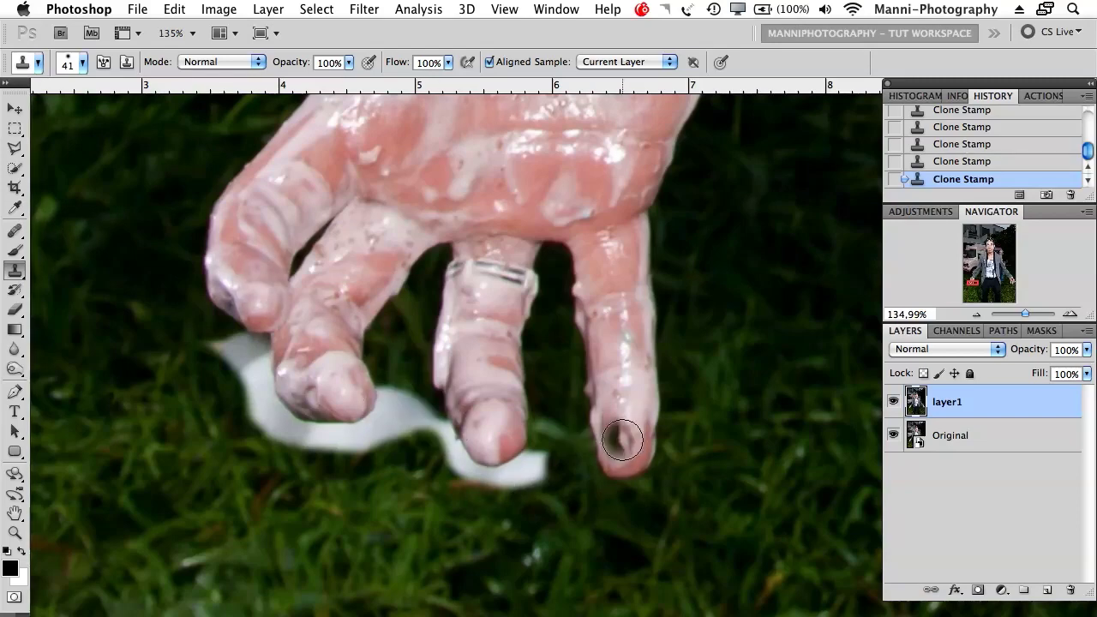
{"action": "mouse_move", "coordinate": [257, 347]}
{"action": "left_mouse_down"}
{"action": "mouse_move", "coordinate": [214, 355]}
{"action": "mouse_move", "coordinate": [257, 386]}
{"action": "left_mouse_up"}
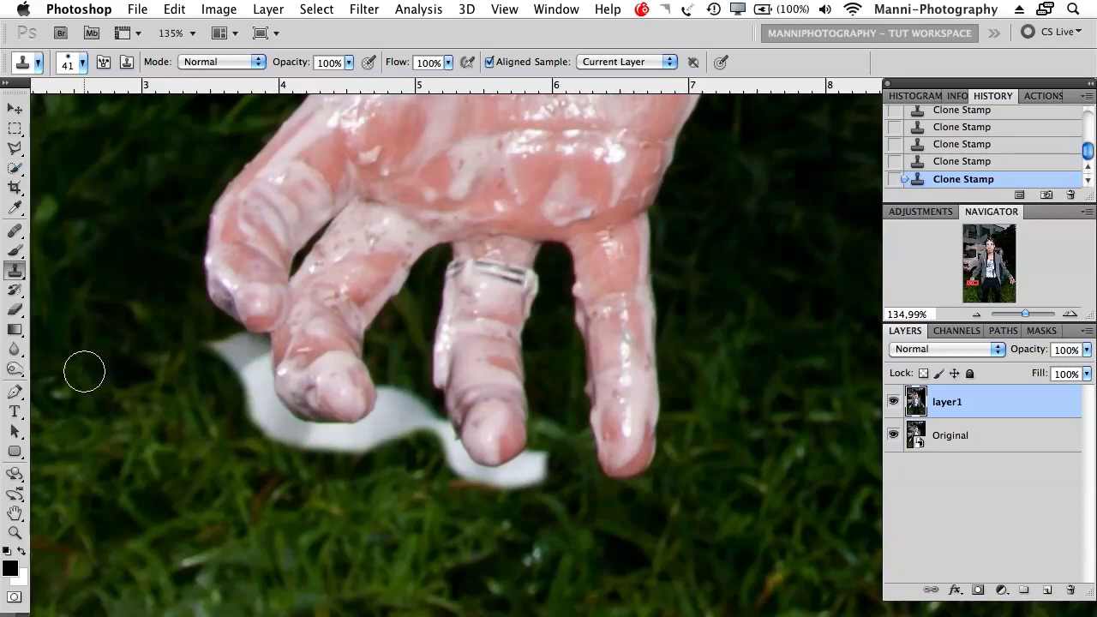
With the Pen tool, place anchor points down the first finger's edge beside the drip.
{"action": "left_click", "coordinate": [15, 392]}
{"action": "left_click", "coordinate": [207, 314]}
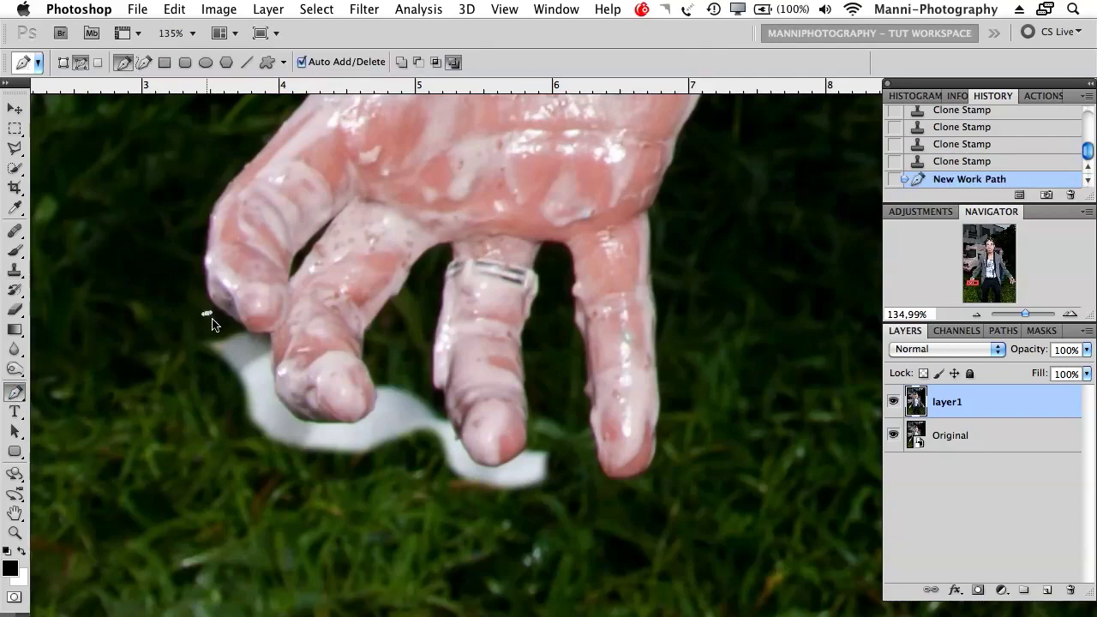
{"action": "left_click", "coordinate": [247, 330]}
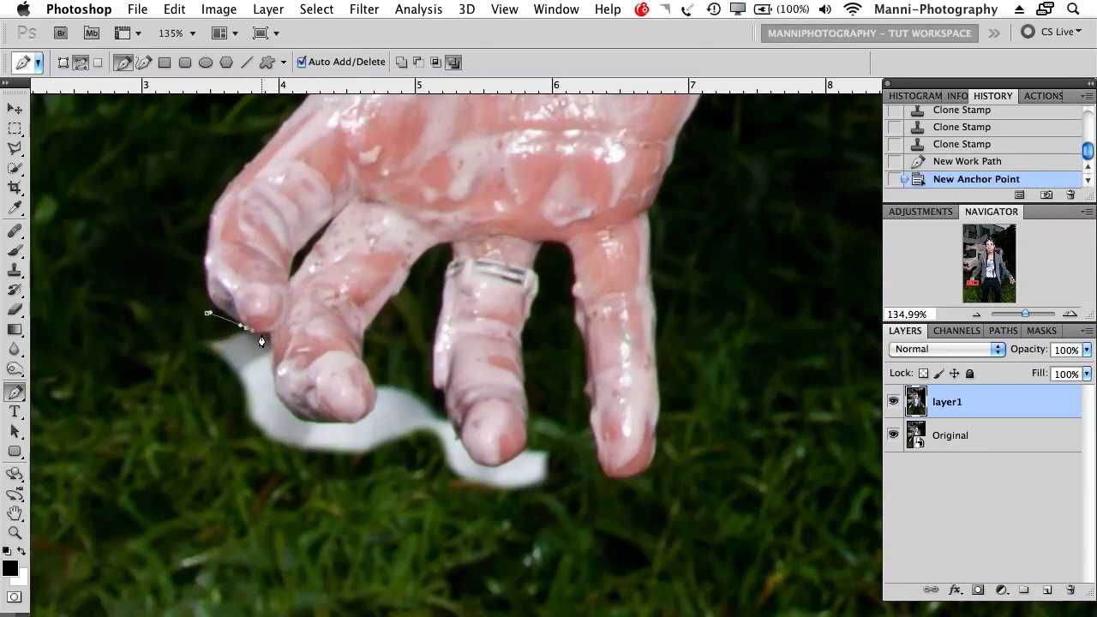
{"action": "left_click", "coordinate": [265, 333]}
{"action": "left_click", "coordinate": [269, 339]}
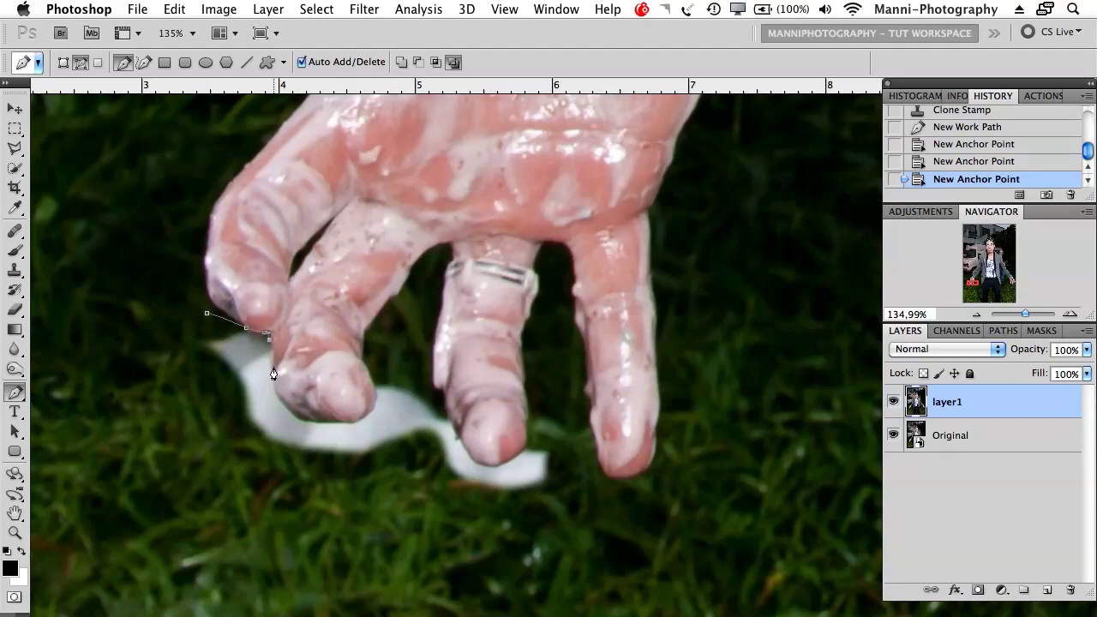
{"action": "left_click", "coordinate": [273, 368]}
{"action": "left_click", "coordinate": [275, 393]}
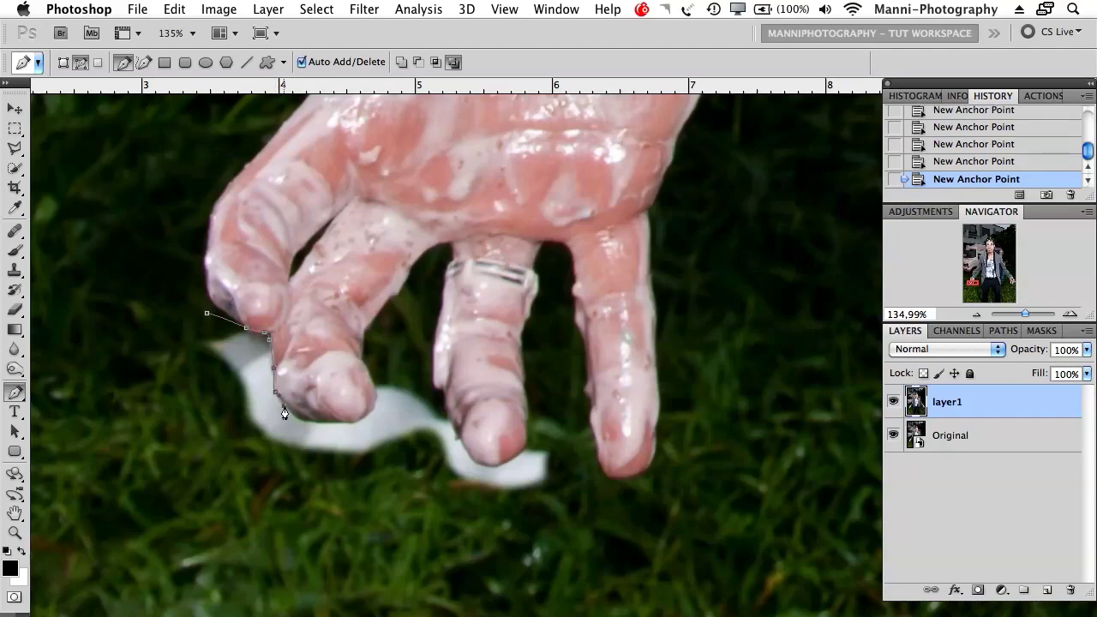
{"action": "left_click", "coordinate": [295, 419]}
{"action": "key", "text": "BackSpace"}
{"action": "left_click", "coordinate": [284, 407]}
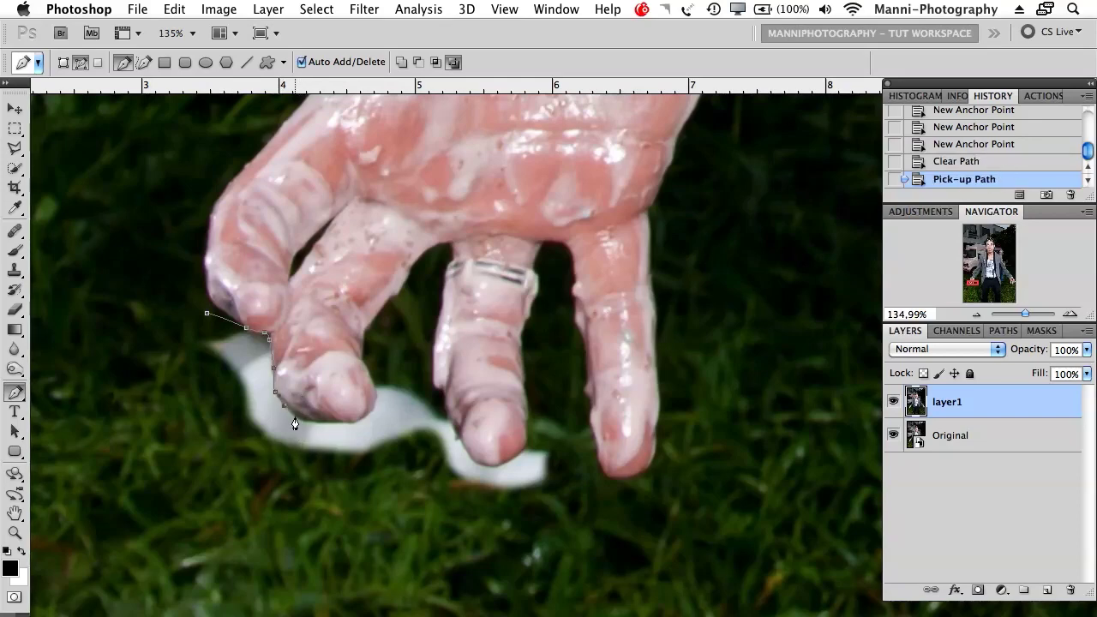
{"action": "left_click", "coordinate": [283, 410]}
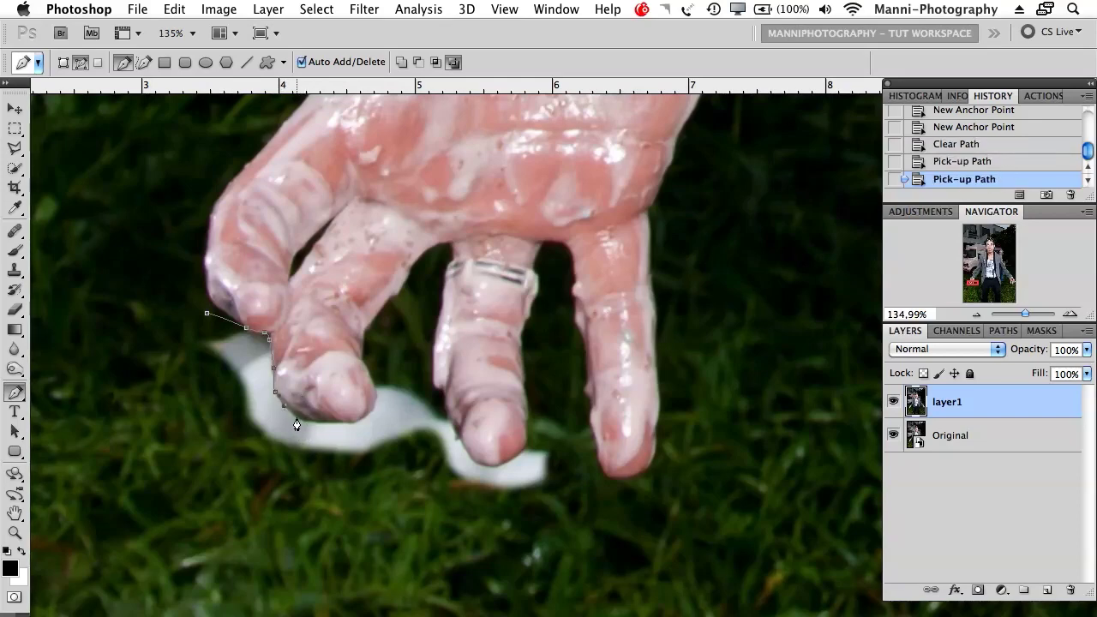
Continue the path under the fingertip and along the next finger's edge.
{"action": "left_click", "coordinate": [301, 420]}
{"action": "left_click", "coordinate": [313, 420]}
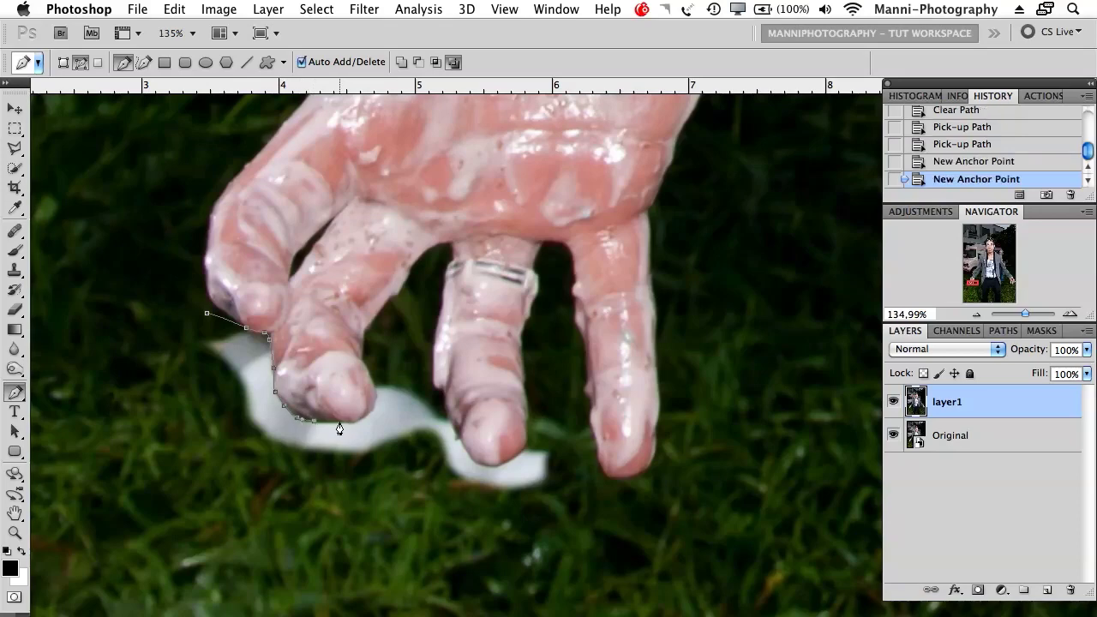
{"action": "left_click", "coordinate": [338, 421]}
{"action": "left_click", "coordinate": [360, 420]}
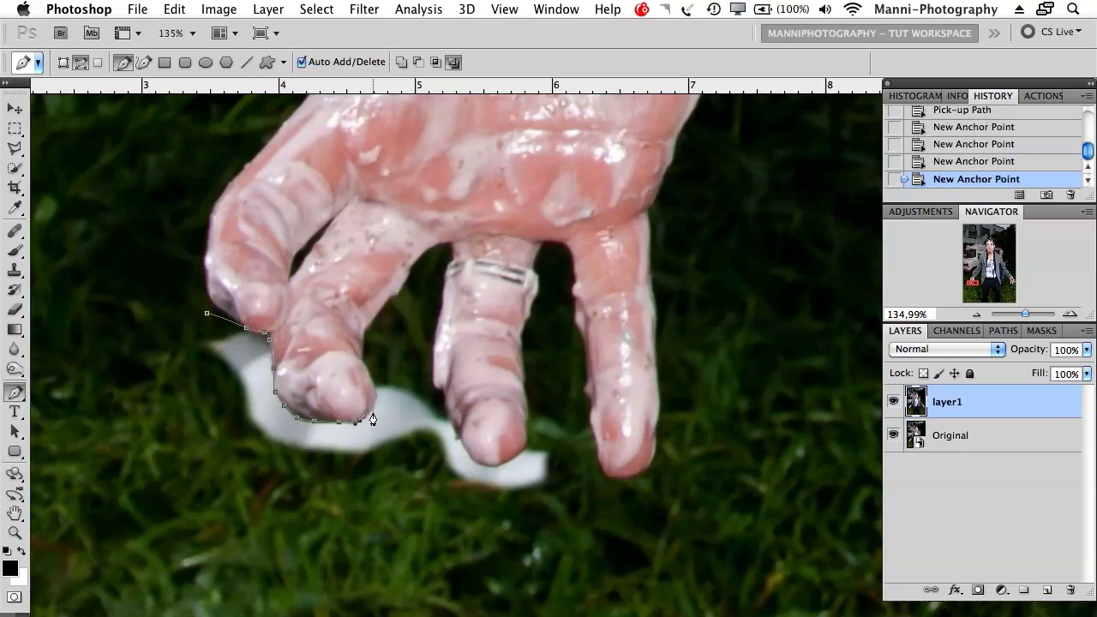
{"action": "left_click", "coordinate": [372, 412]}
{"action": "left_click", "coordinate": [397, 364]}
{"action": "left_click", "coordinate": [422, 375]}
{"action": "left_click", "coordinate": [439, 405]}
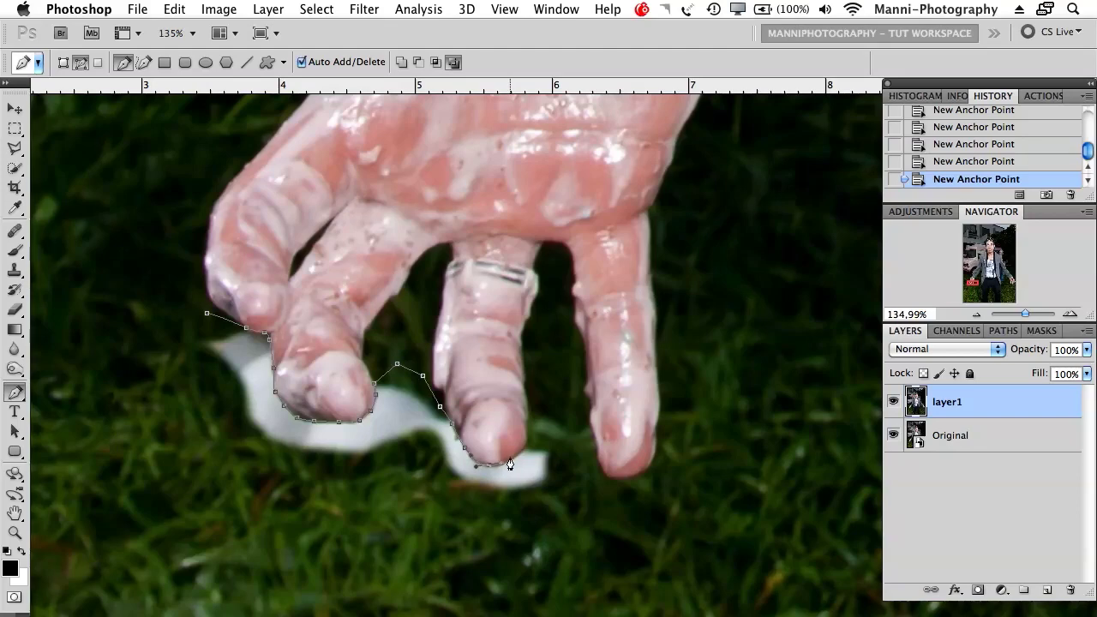
Carry the path through the grass around the drip and close it at the start.
{"action": "left_click", "coordinate": [540, 434]}
{"action": "left_click", "coordinate": [579, 445]}
{"action": "left_click", "coordinate": [568, 504]}
{"action": "left_click_drag", "start_coordinate": [375, 546], "coordinate": [483, 357]}
{"action": "left_click", "coordinate": [296, 383]}
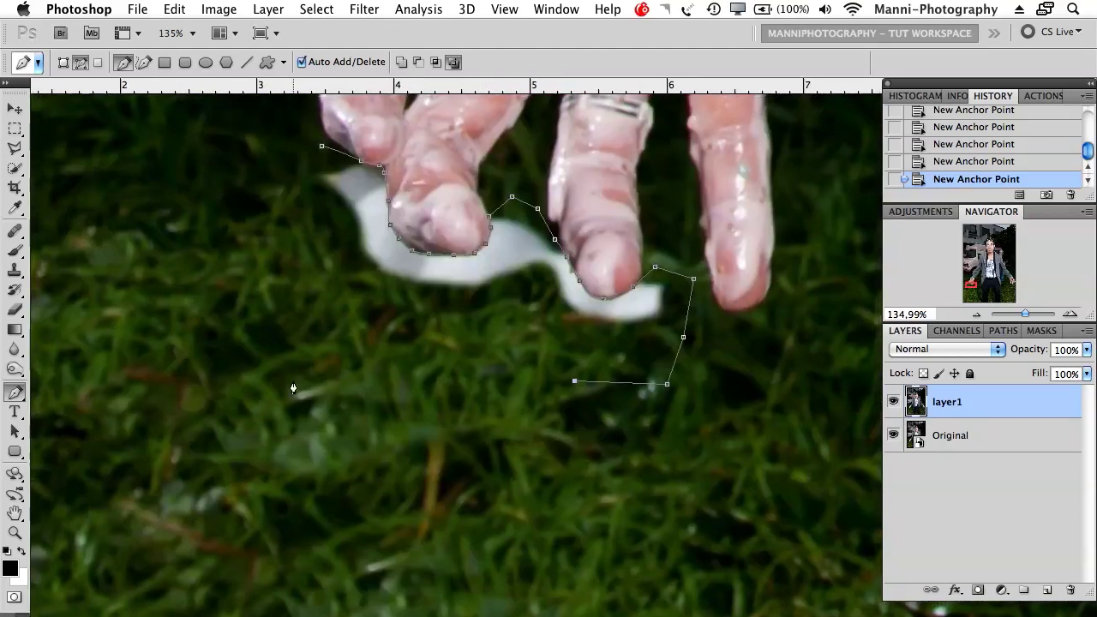
{"action": "left_click", "coordinate": [219, 333]}
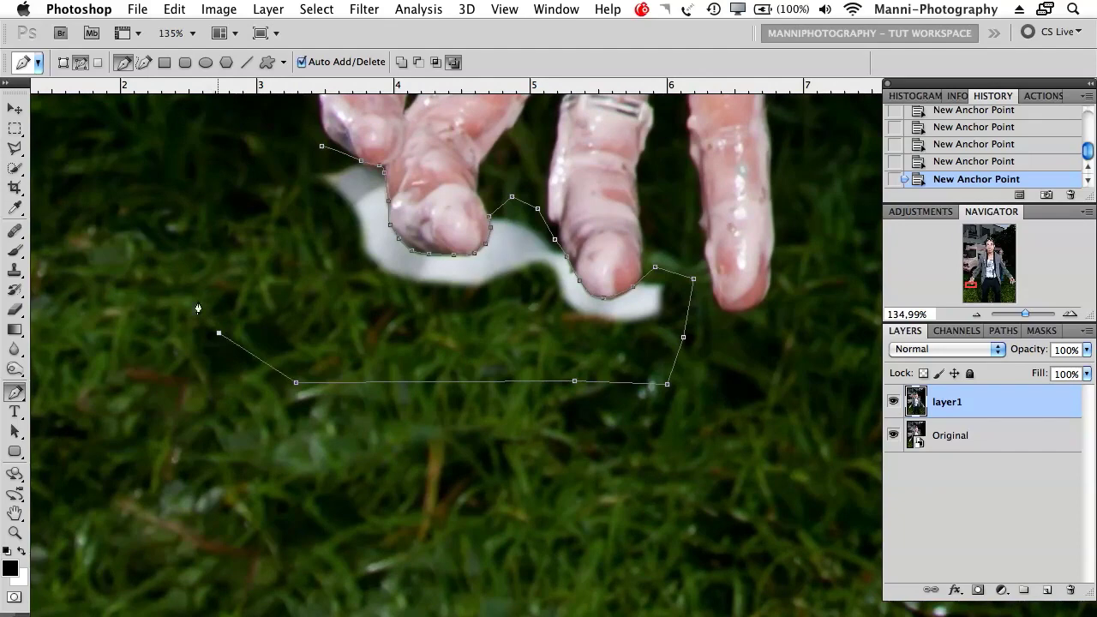
{"action": "left_click", "coordinate": [322, 147]}
{"action": "left_click", "coordinate": [322, 150]}
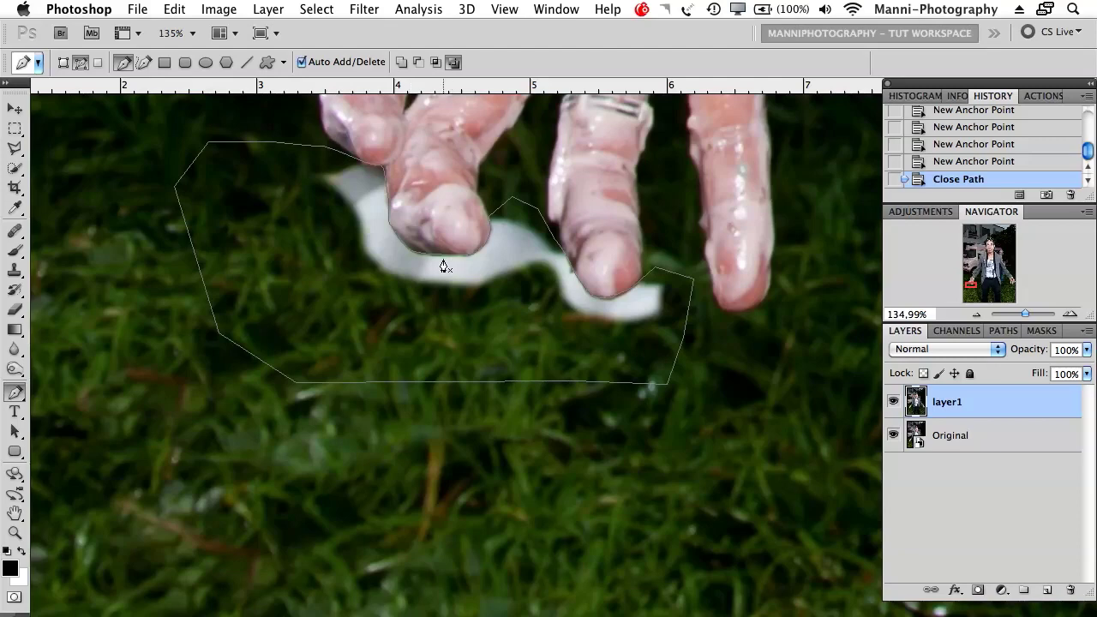
Use Make Selection on the drip path with a Feather Radius of 1 pixel.
{"action": "right_click", "coordinate": [427, 373]}
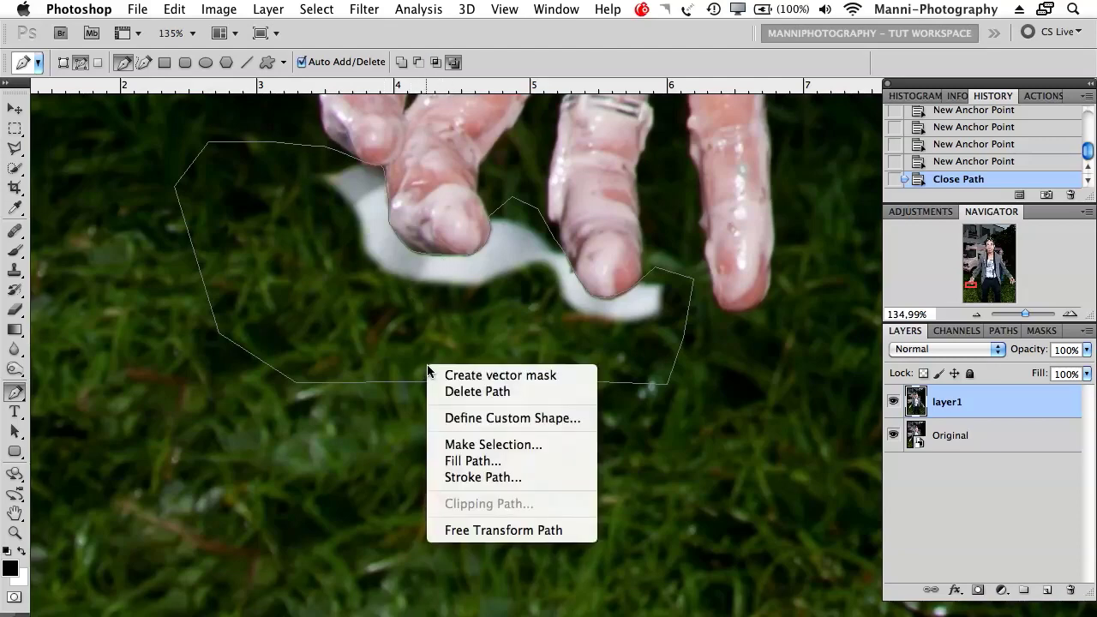
{"action": "left_click", "coordinate": [457, 445]}
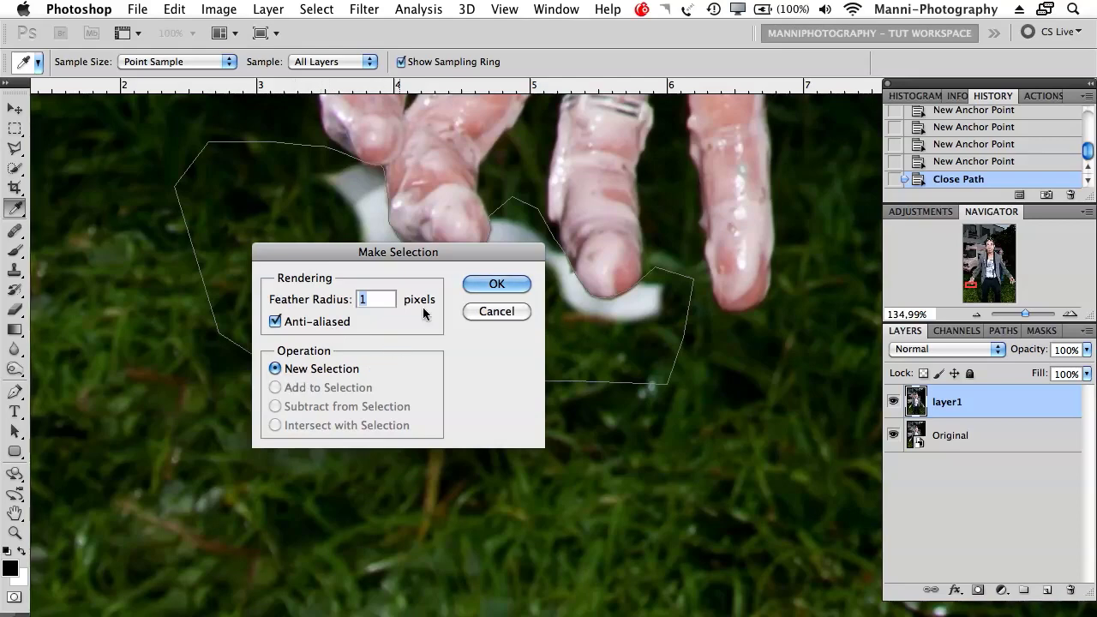
{"action": "left_click", "coordinate": [498, 284]}
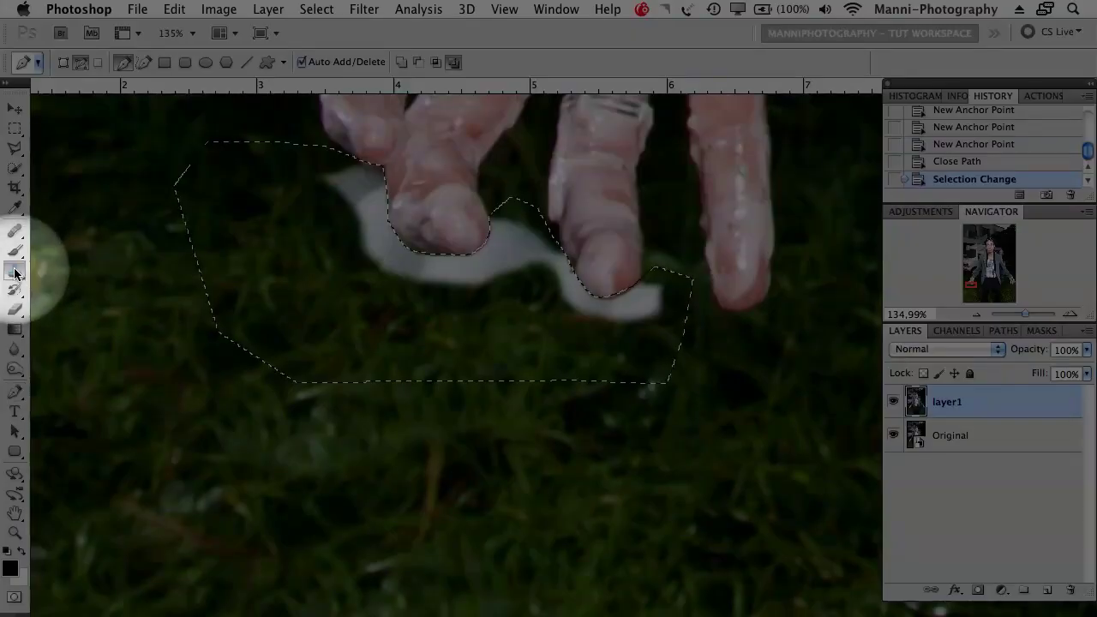
Switch to the Clone Stamp tool and bring the whole hand into view.
{"action": "left_click", "coordinate": [14, 272]}
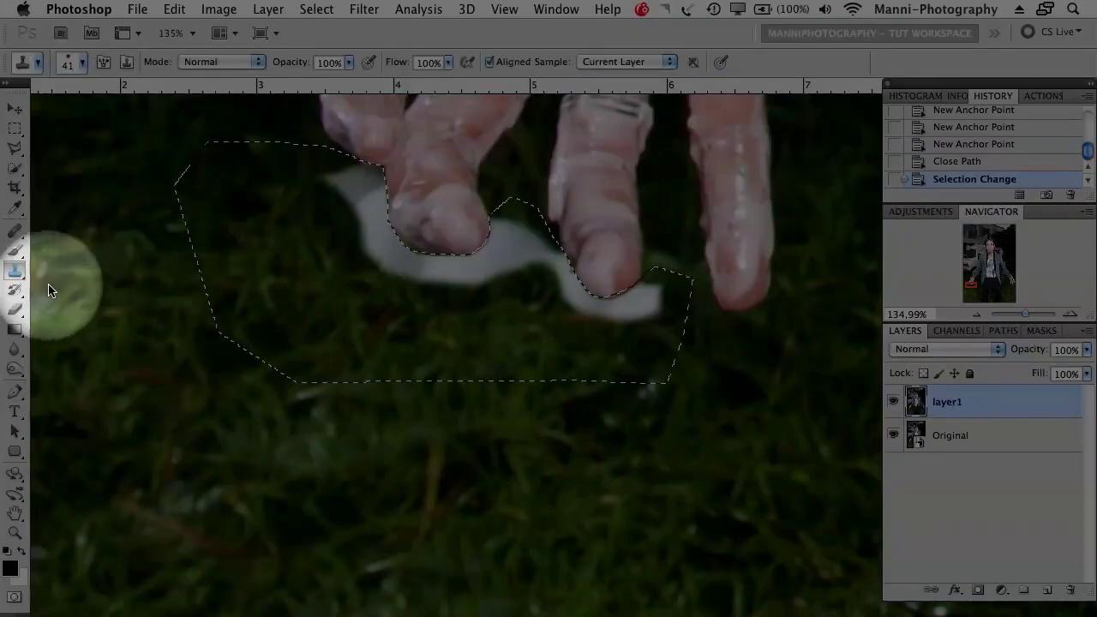
{"action": "left_click_drag", "start_coordinate": [14, 272], "coordinate": [94, 260]}
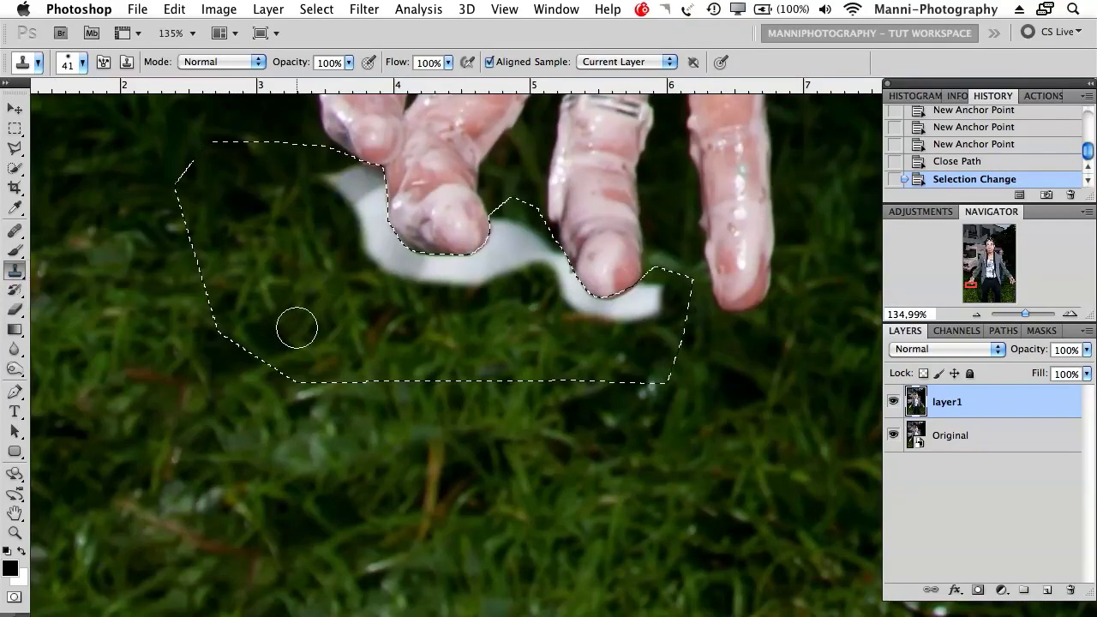
{"action": "key", "text": "space"}
{"action": "mouse_move", "coordinate": [338, 252]}
{"action": "left_mouse_down"}
{"action": "mouse_move", "coordinate": [378, 351]}
{"action": "mouse_move", "coordinate": [374, 311]}
{"action": "left_mouse_up"}
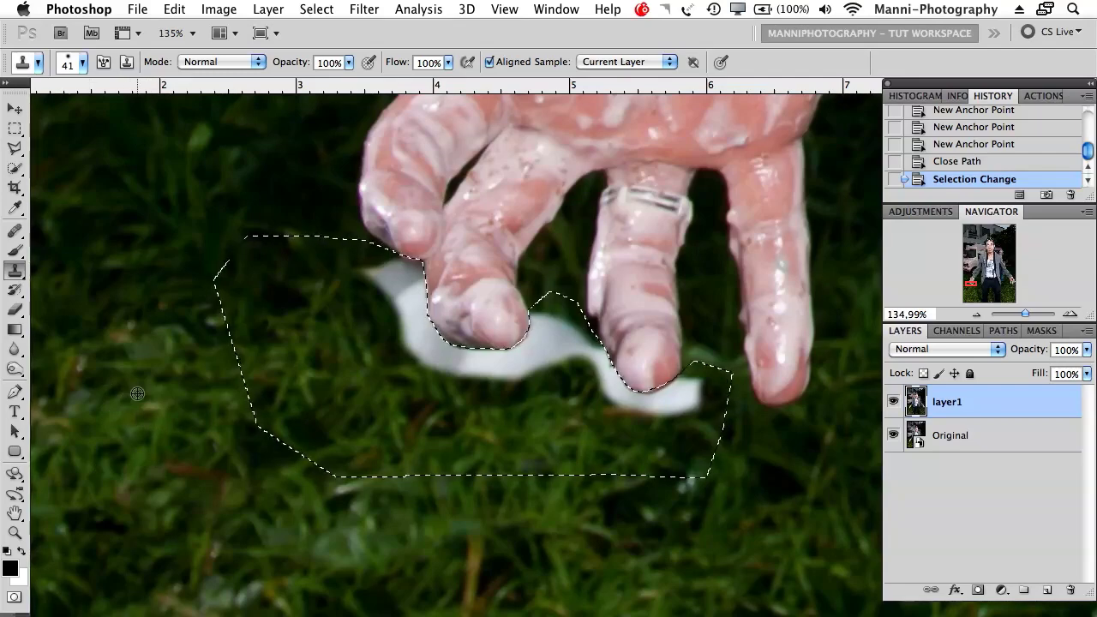
Clone grass over the drip's tip, its left end and the part under the finger.
{"action": "mouse_move", "coordinate": [409, 274]}
{"action": "left_mouse_down"}
{"action": "mouse_move", "coordinate": [368, 279]}
{"action": "mouse_move", "coordinate": [417, 276]}
{"action": "mouse_move", "coordinate": [410, 304]}
{"action": "left_mouse_up"}
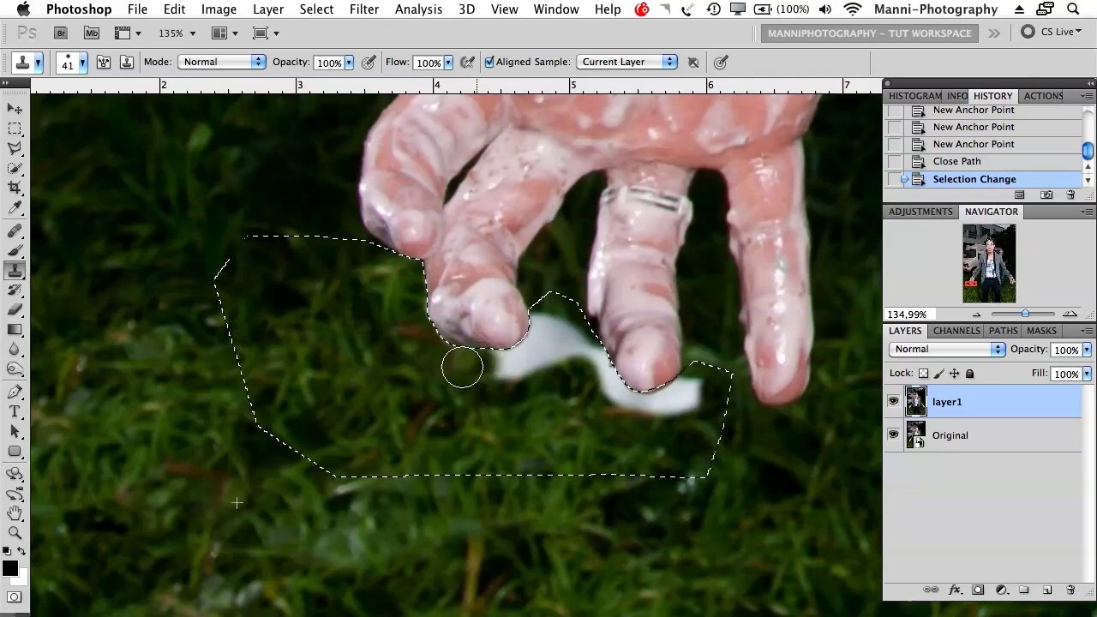
{"action": "left_click_drag", "start_coordinate": [462, 367], "coordinate": [520, 348]}
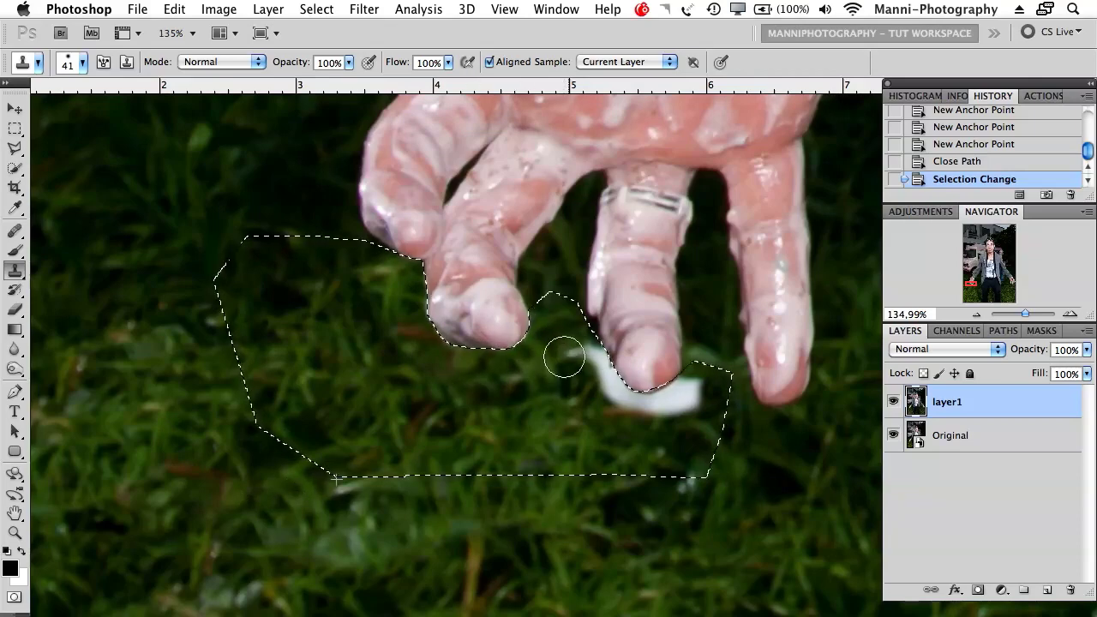
{"action": "left_click_drag", "start_coordinate": [588, 370], "coordinate": [583, 374]}
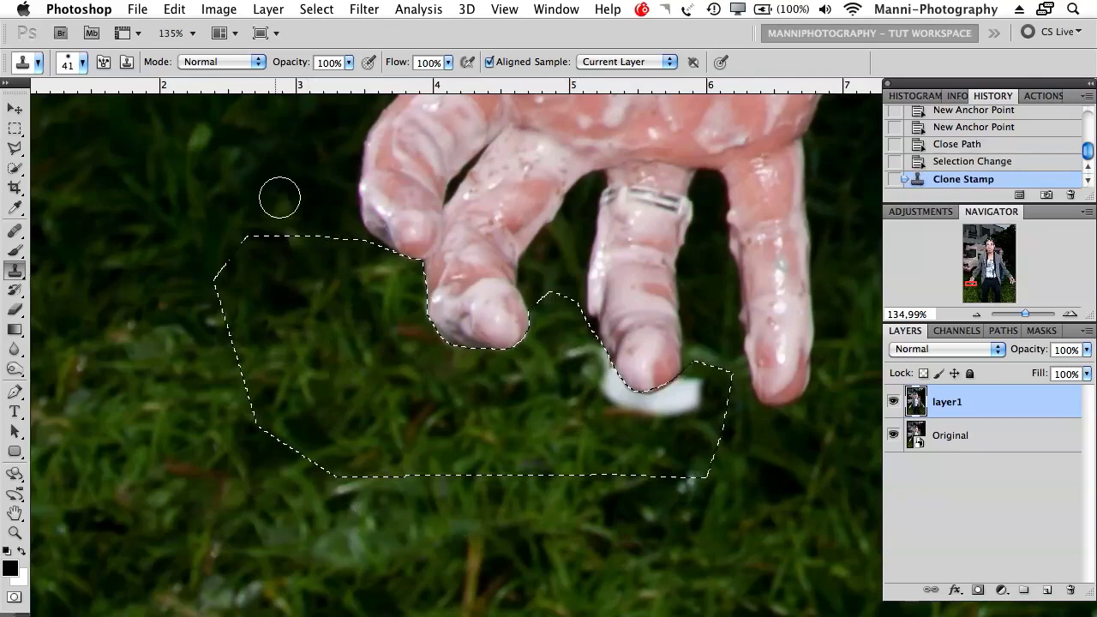
{"action": "left_click", "coordinate": [742, 203]}
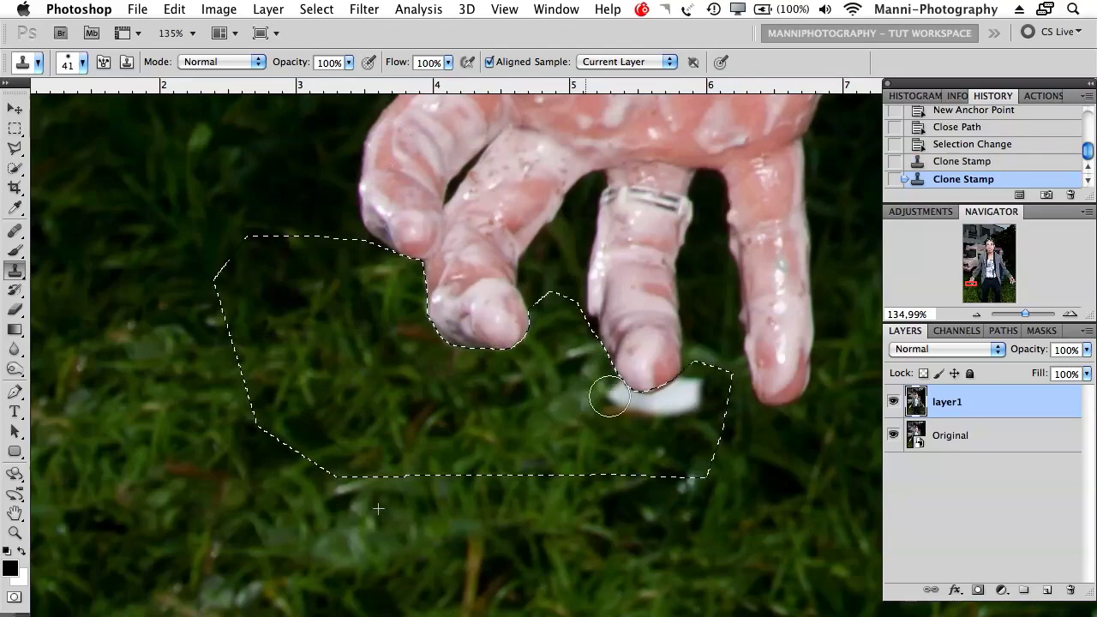
{"action": "mouse_move", "coordinate": [610, 396]}
{"action": "left_mouse_down"}
{"action": "mouse_move", "coordinate": [663, 409]}
{"action": "mouse_move", "coordinate": [509, 370]}
{"action": "left_mouse_up"}
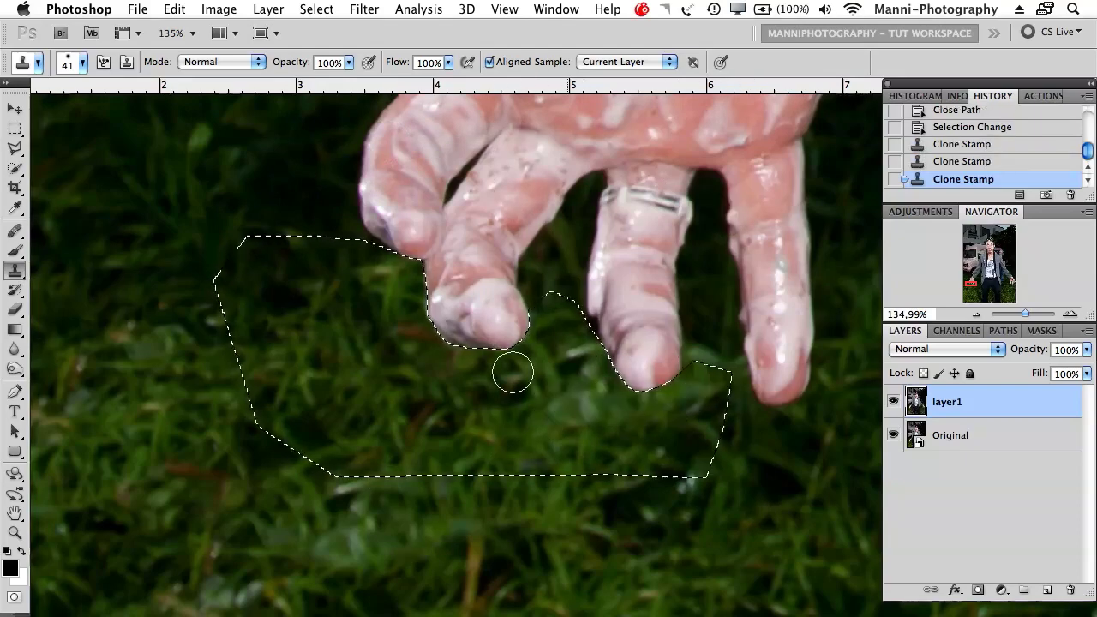
Resample fresh grass, cover the last drip remnants at the fingertip, then deselect and zoom out.
{"action": "left_click", "coordinate": [448, 395], "text": "alt"}
{"action": "mouse_move", "coordinate": [638, 410]}
{"action": "left_mouse_down"}
{"action": "mouse_move", "coordinate": [694, 381]}
{"action": "mouse_move", "coordinate": [644, 397]}
{"action": "mouse_move", "coordinate": [700, 360]}
{"action": "mouse_move", "coordinate": [673, 364]}
{"action": "left_mouse_up"}
{"action": "left_click", "coordinate": [661, 434], "text": "alt"}
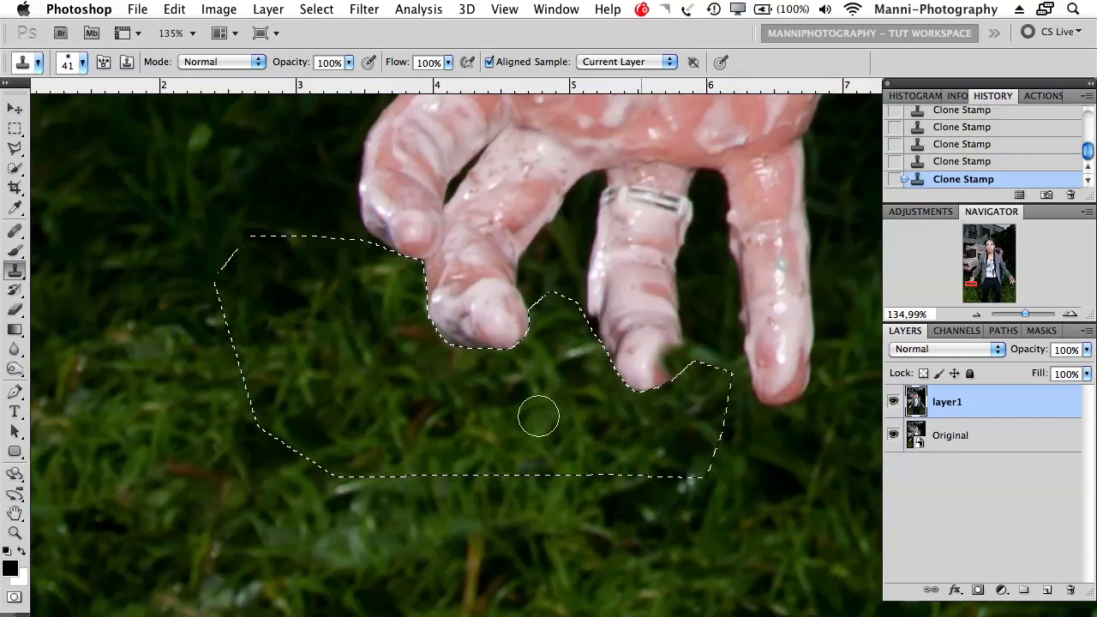
{"action": "key", "text": "ctrl+d"}
{"action": "left_click_drag", "start_coordinate": [1026, 314], "coordinate": [1021, 314]}
Drop the selection with Ctrl+D and zoom out with the Navigator slider to the full photo.
{"action": "key", "text": "ctrl+d"}
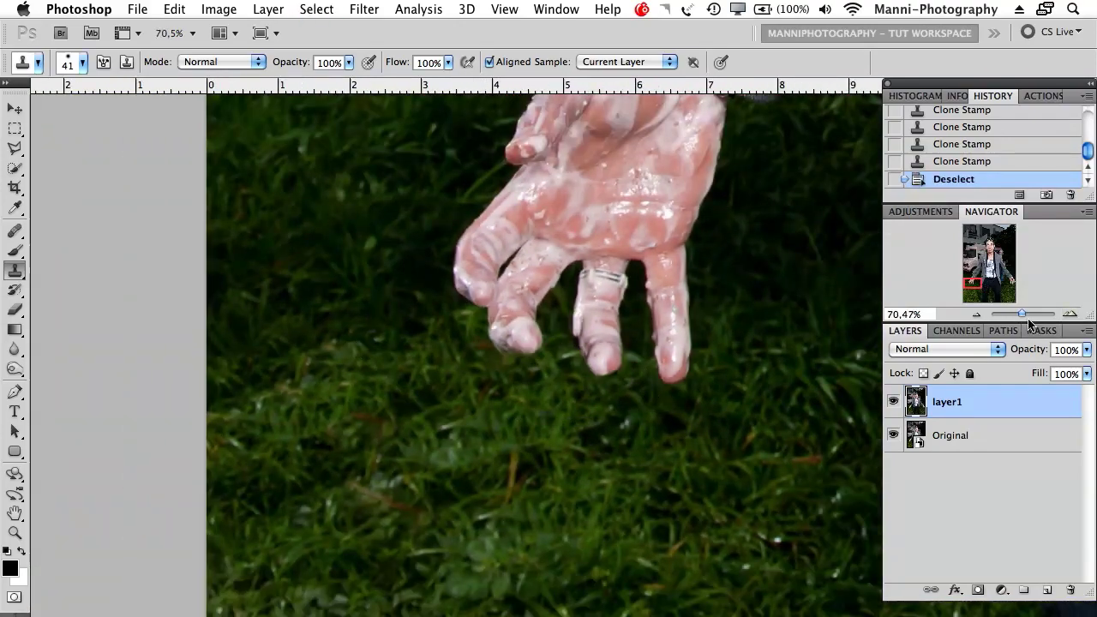
{"action": "left_click_drag", "start_coordinate": [1029, 319], "coordinate": [1012, 315]}
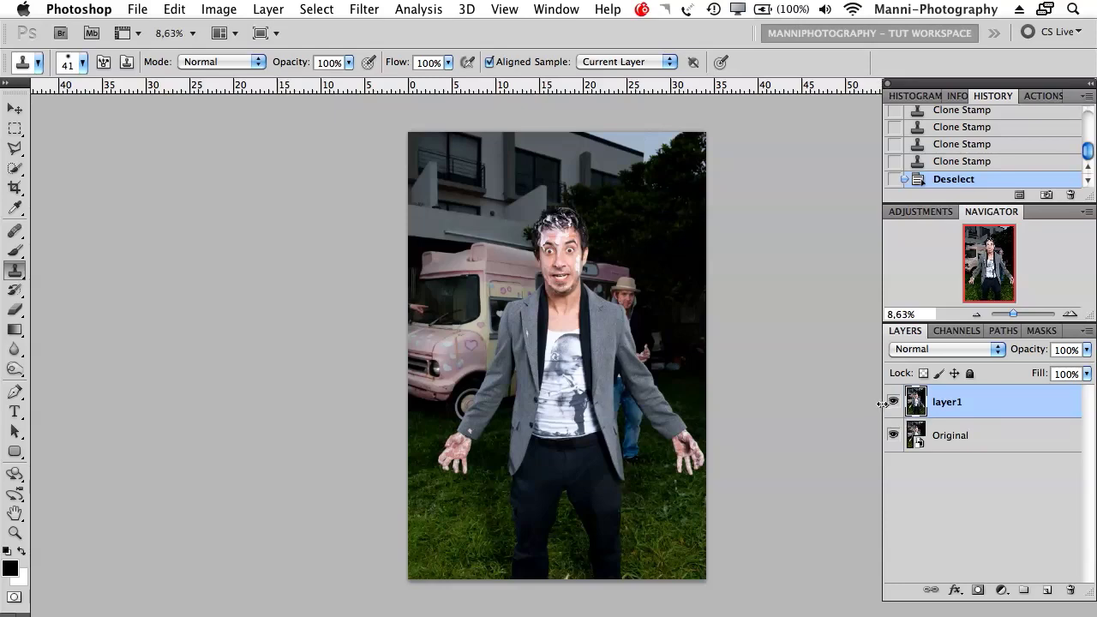
{"action": "left_click", "coordinate": [893, 401]}
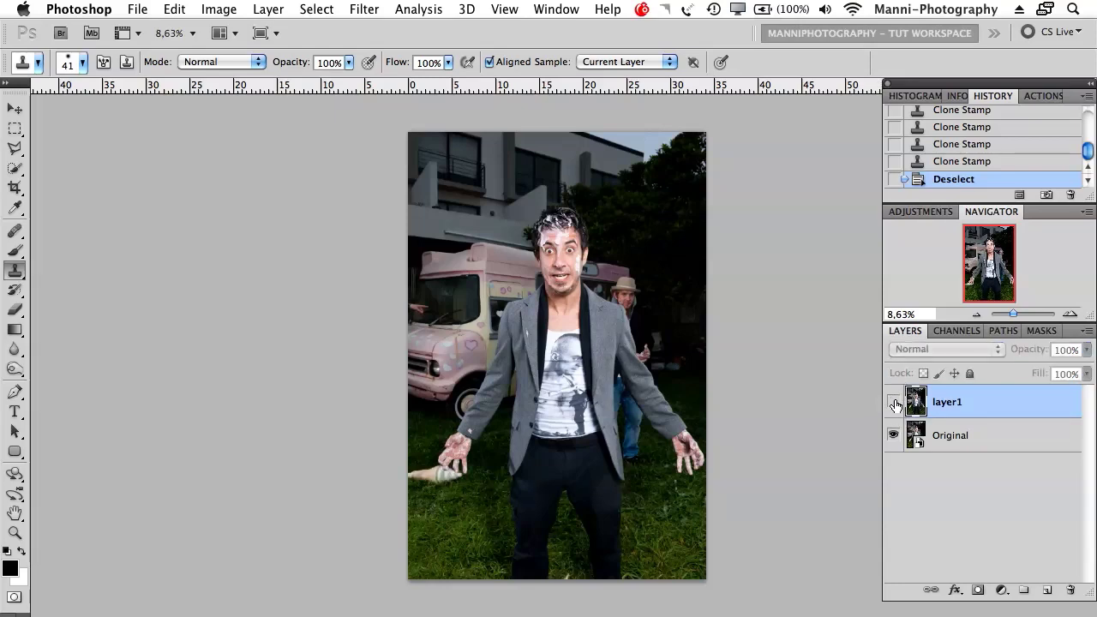
{"action": "left_click", "coordinate": [894, 402]}
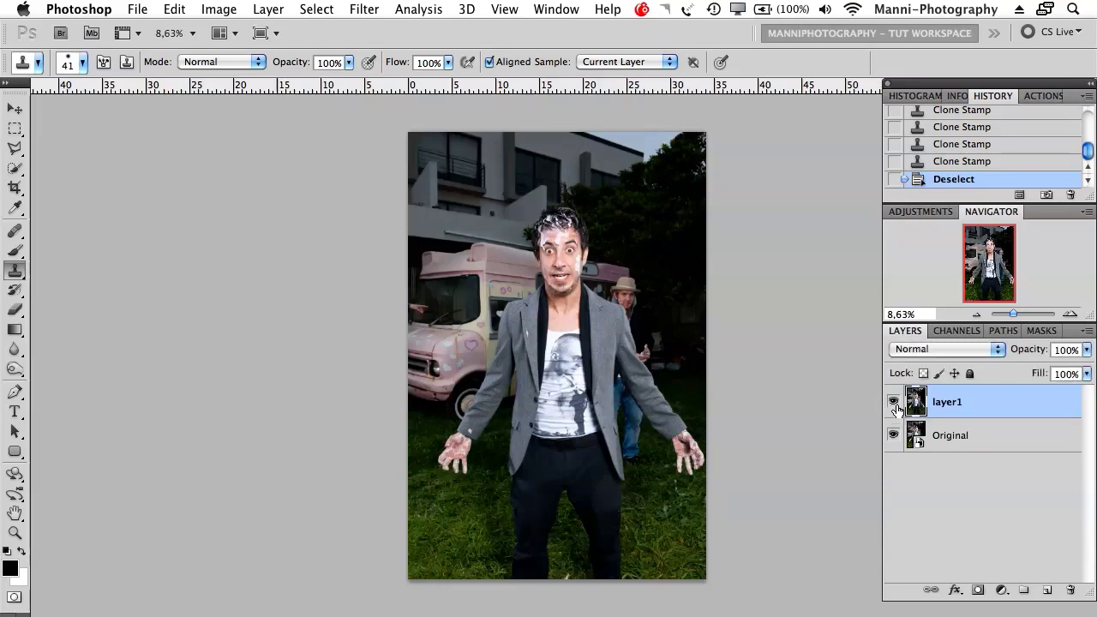
{"action": "left_click", "coordinate": [894, 403]}
{"action": "left_click", "coordinate": [894, 403]}
{"action": "left_click", "coordinate": [894, 404]}
{"action": "left_click", "coordinate": [894, 403]}
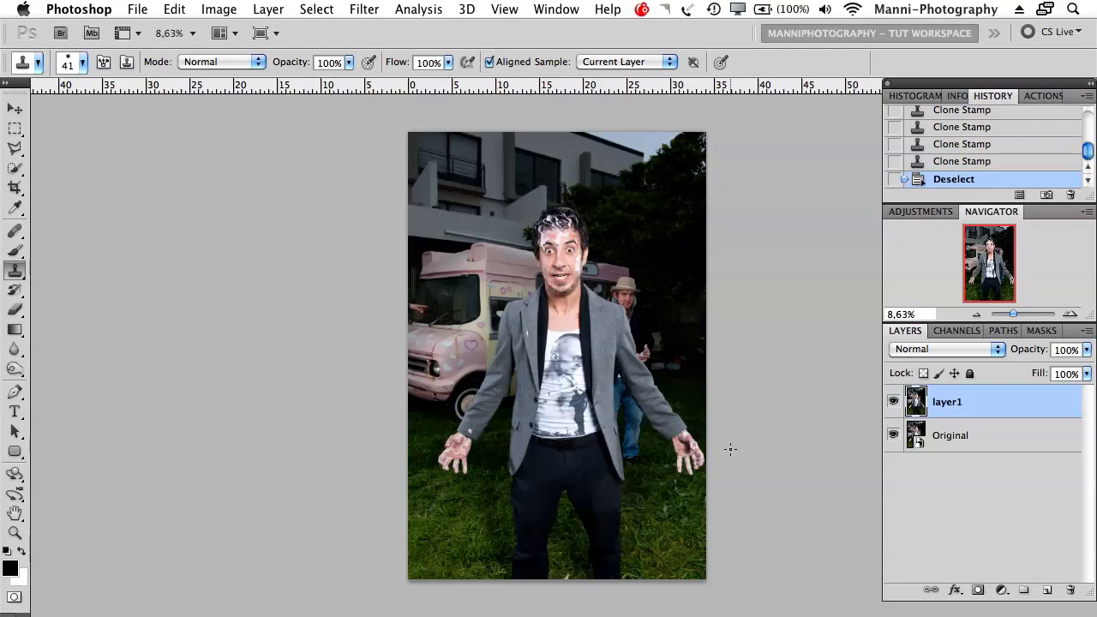
{"action": "left_click", "coordinate": [893, 401]}
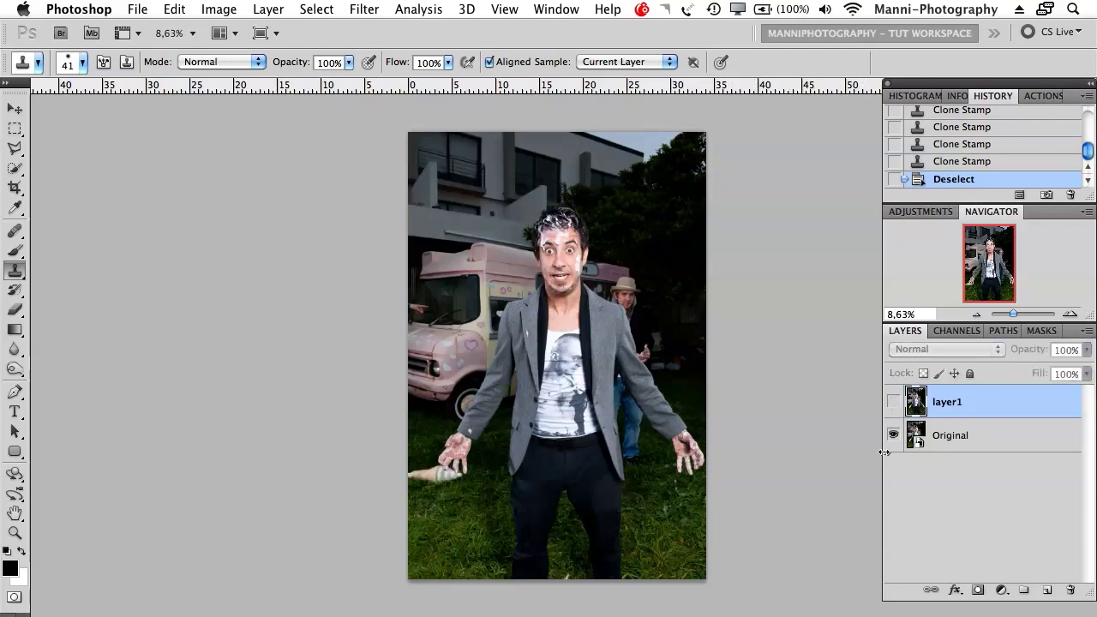
{"action": "left_click", "coordinate": [893, 401]}
{"action": "left_click", "coordinate": [893, 401]}
{"action": "left_click", "coordinate": [893, 401]}
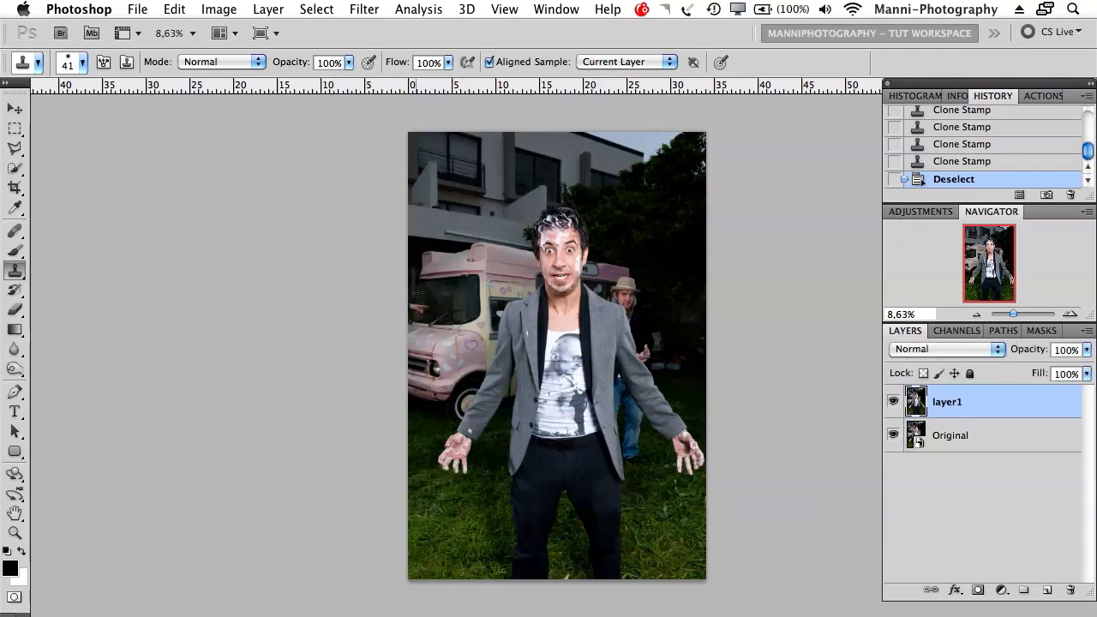